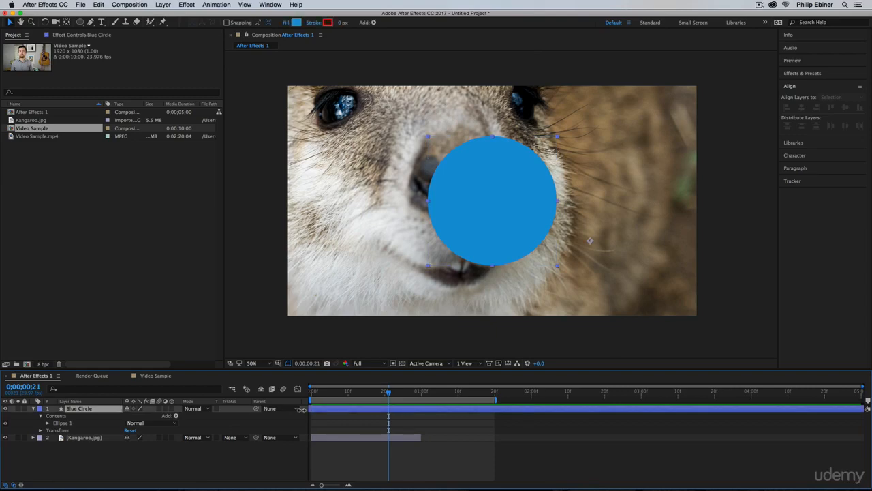
- Extend the Kangaroo.jpg layer's duration to just past the end of the work area and return the playhead to the start
{"action": "left_click_drag", "start_coordinate": [423, 437], "coordinate": [505, 437]}
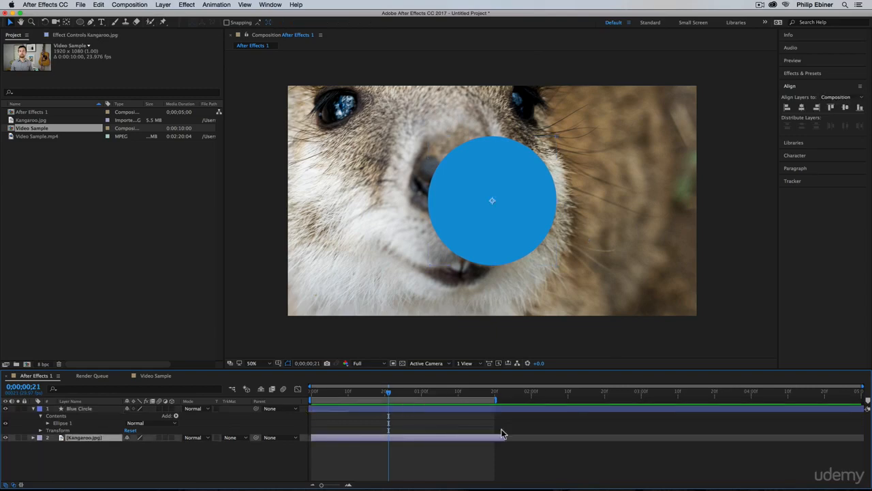
{"action": "left_click_drag", "start_coordinate": [388, 390], "coordinate": [310, 397]}
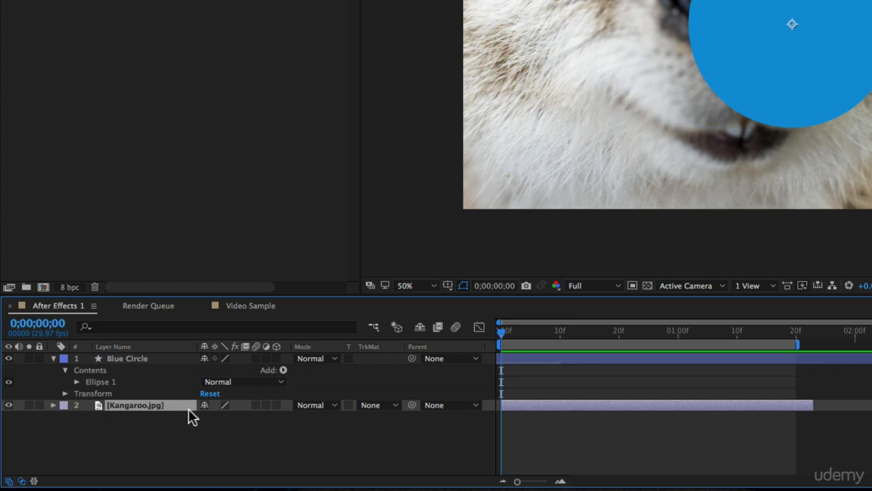
- Reveal the Kangaroo.jpg layer's Transform properties and scale the image down to 49%
{"action": "left_click", "coordinate": [53, 405]}
{"action": "left_click", "coordinate": [63, 417]}
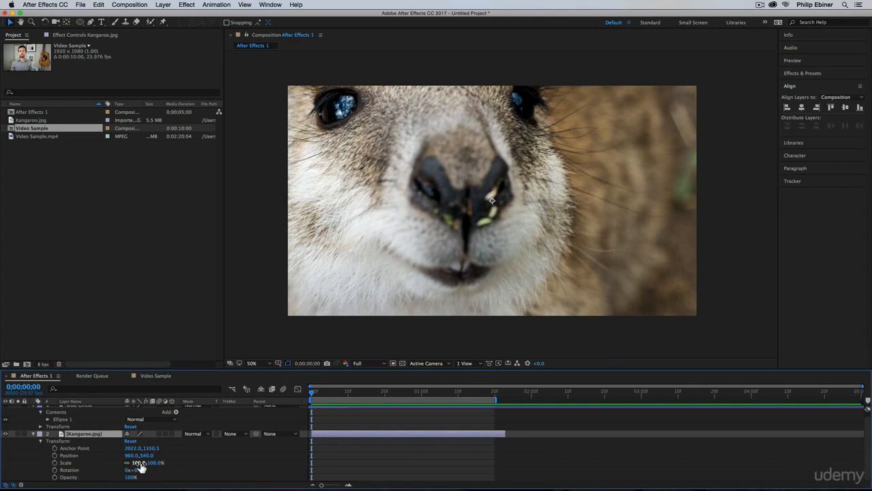
{"action": "left_click_drag", "start_coordinate": [138, 463], "coordinate": [124, 464]}
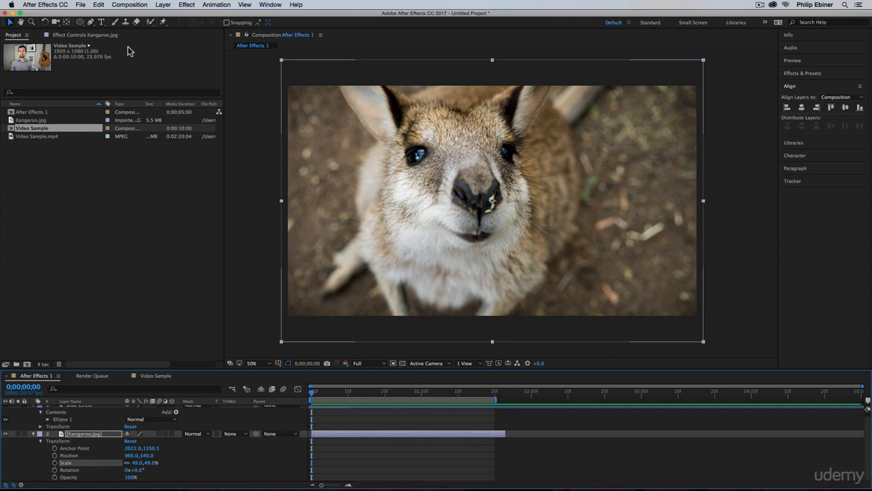
- Move the Kangaroo.jpg anchor point with the Pan Behind tool to beside the kangaroo's ear, and return to the Selection tool
{"action": "left_click", "coordinate": [66, 21]}
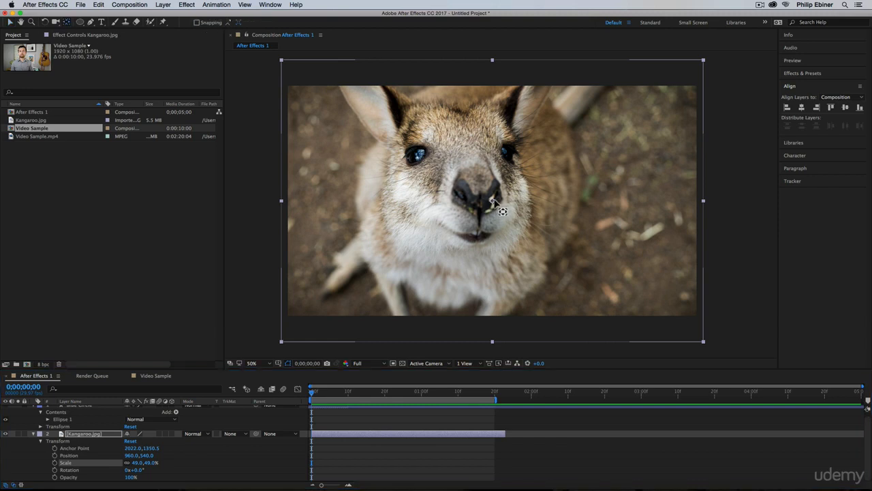
{"action": "left_click_drag", "start_coordinate": [494, 200], "coordinate": [465, 252]}
{"action": "left_click_drag", "start_coordinate": [523, 279], "coordinate": [588, 217]}
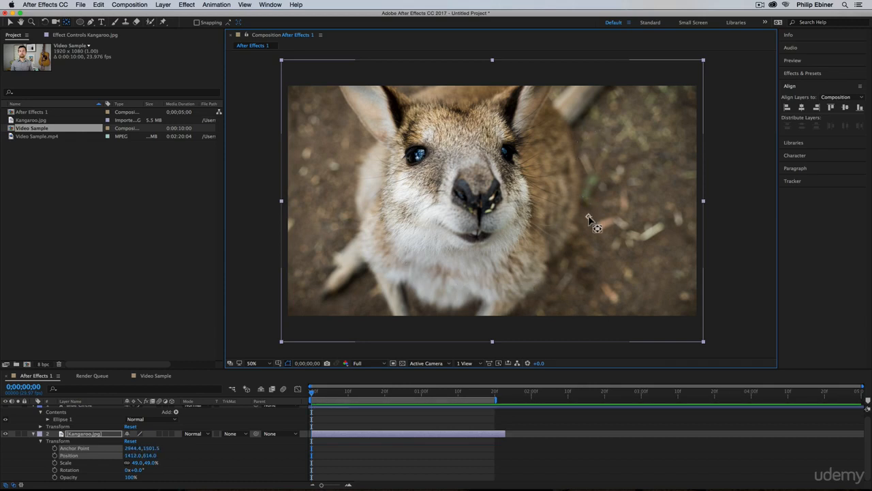
{"action": "key", "text": "v"}
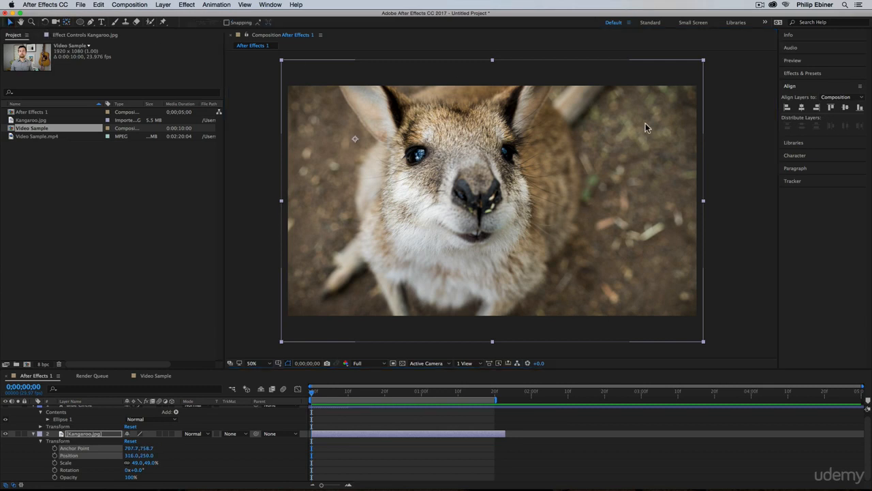
- Shift the Kangaroo.jpg image slightly upward in the composition and set its horizontal position to 550
{"action": "mouse_move", "coordinate": [520, 216]}
{"action": "left_mouse_down"}
{"action": "mouse_move", "coordinate": [500, 206]}
{"action": "mouse_move", "coordinate": [389, 256]}
{"action": "mouse_move", "coordinate": [679, 221]}
{"action": "mouse_move", "coordinate": [429, 158]}
{"action": "mouse_move", "coordinate": [428, 174]}
{"action": "mouse_move", "coordinate": [640, 198]}
{"action": "mouse_move", "coordinate": [591, 259]}
{"action": "mouse_move", "coordinate": [561, 158]}
{"action": "mouse_move", "coordinate": [585, 236]}
{"action": "mouse_move", "coordinate": [538, 145]}
{"action": "mouse_move", "coordinate": [511, 209]}
{"action": "mouse_move", "coordinate": [500, 200]}
{"action": "mouse_move", "coordinate": [528, 206]}
{"action": "left_mouse_up"}
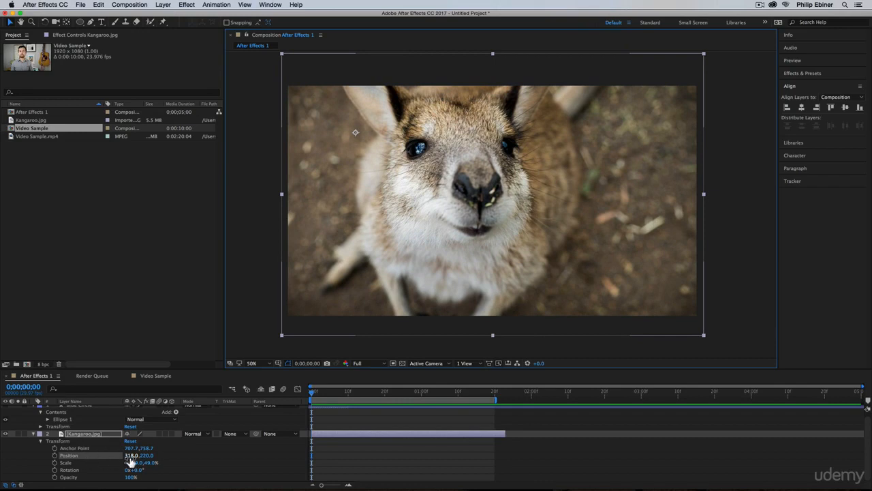
{"action": "mouse_move", "coordinate": [131, 462]}
{"action": "left_mouse_down"}
{"action": "mouse_move", "coordinate": [103, 463]}
{"action": "mouse_move", "coordinate": [170, 463]}
{"action": "mouse_move", "coordinate": [20, 470]}
{"action": "mouse_move", "coordinate": [81, 469]}
{"action": "mouse_move", "coordinate": [61, 463]}
{"action": "mouse_move", "coordinate": [132, 451]}
{"action": "left_mouse_up"}
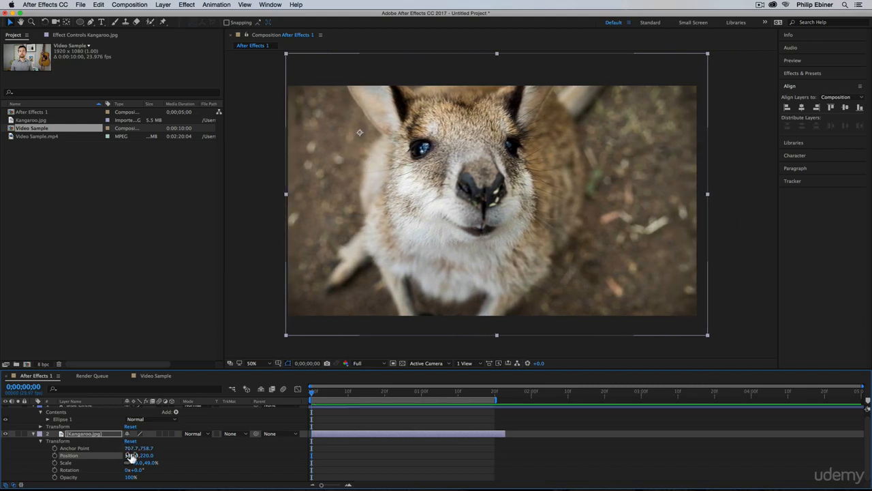
{"action": "left_click", "coordinate": [131, 456]}
{"action": "type", "text": "550"}
{"action": "key", "text": "Return"}
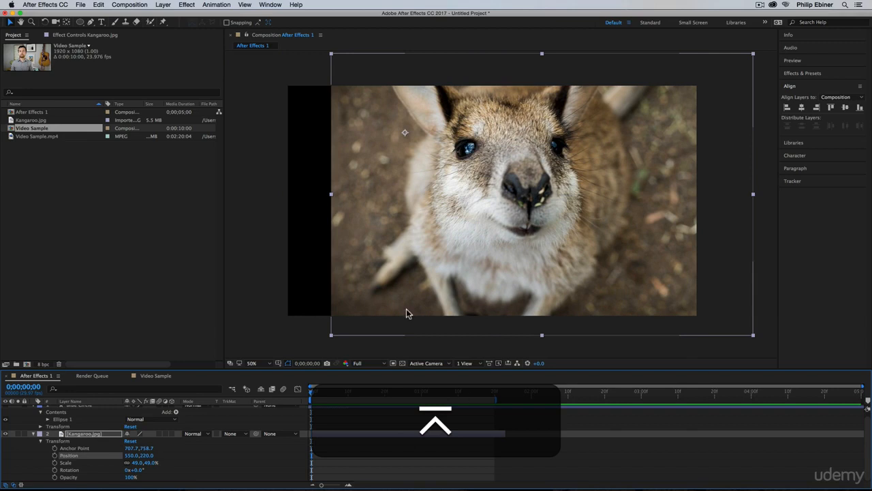
- Enlarge the Kangaroo.jpg layer to 100% scale, and reduce its scale to 25%
{"action": "left_click", "coordinate": [150, 462]}
{"action": "type", "text": "100"}
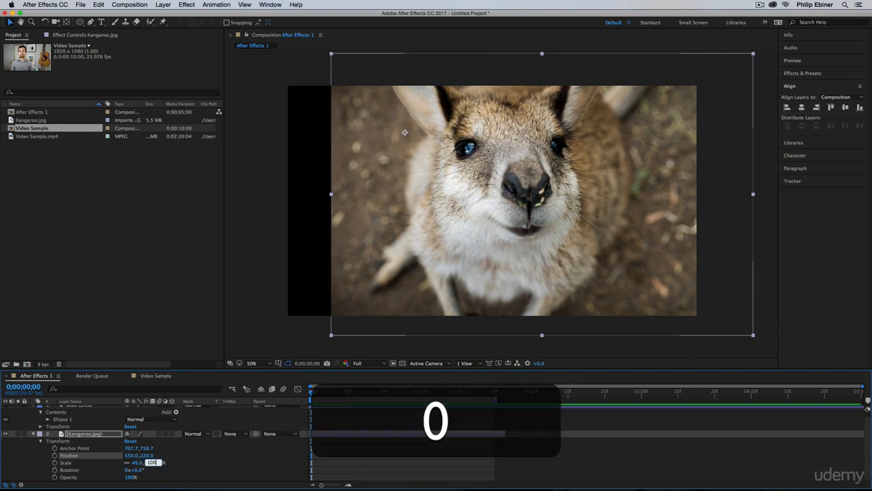
{"action": "key", "text": "Return"}
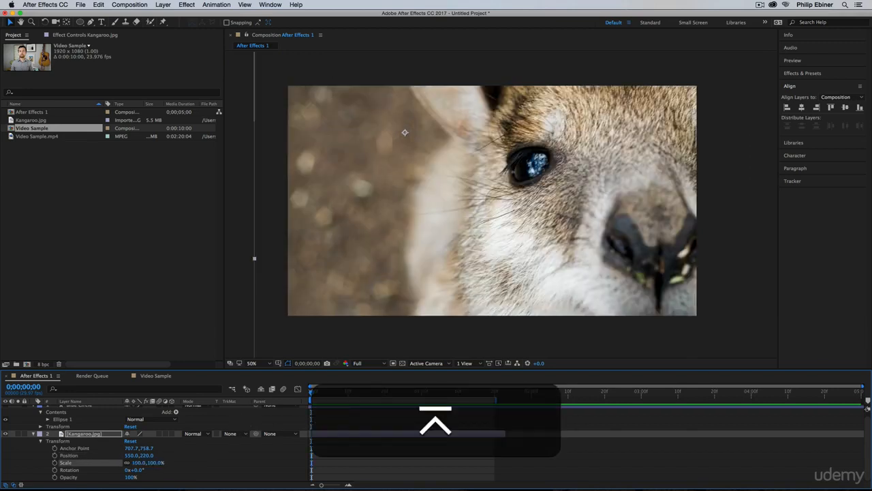
{"action": "left_click", "coordinate": [136, 463]}
{"action": "type", "text": "25"}
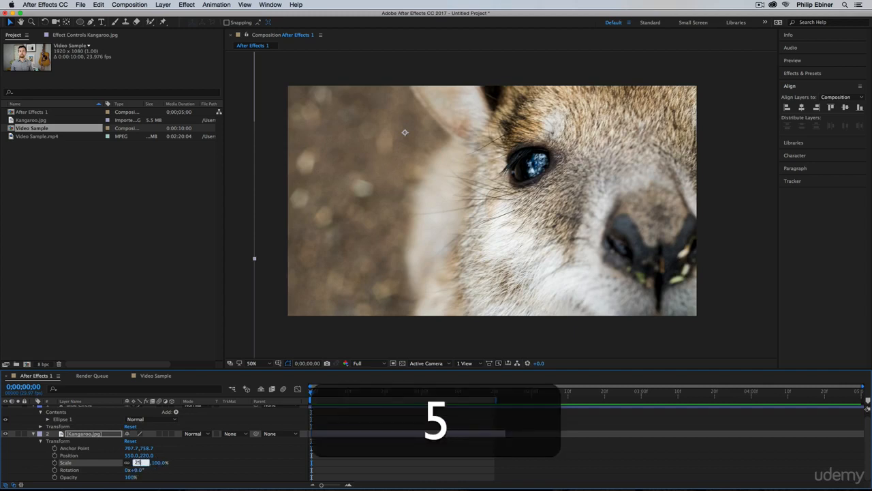
{"action": "key", "text": "Return"}
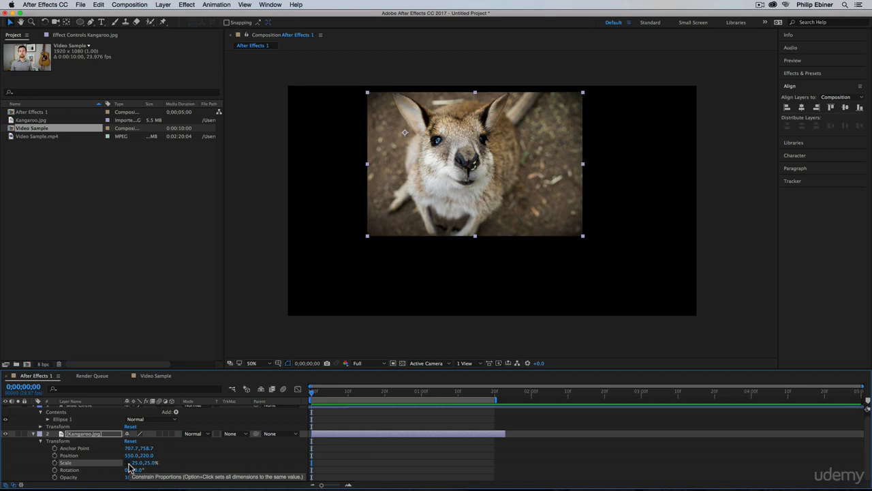
- Scale the Kangaroo.jpg layer independently to -50% horizontally and 50% vertically, mirroring it, and move its anchor point to the image centre
{"action": "mouse_move", "coordinate": [151, 467]}
{"action": "left_mouse_down"}
{"action": "mouse_move", "coordinate": [122, 464]}
{"action": "mouse_move", "coordinate": [168, 470]}
{"action": "left_mouse_up"}
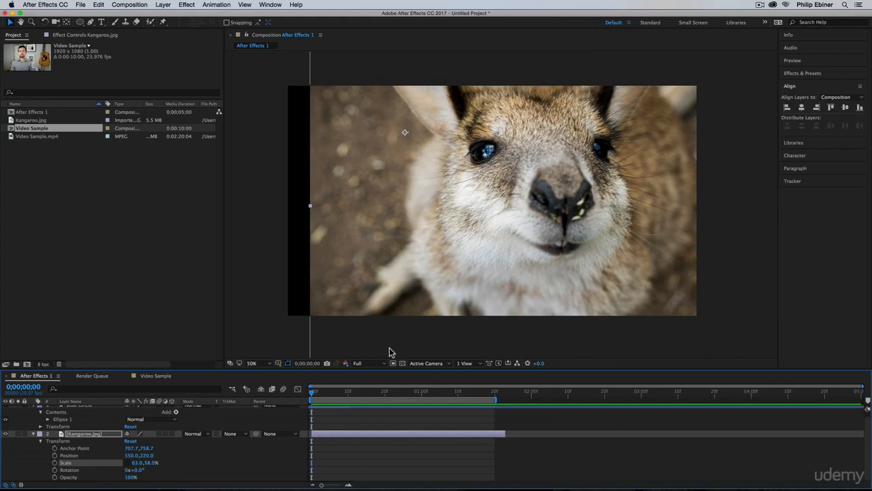
{"action": "left_click_drag", "start_coordinate": [132, 463], "coordinate": [103, 481]}
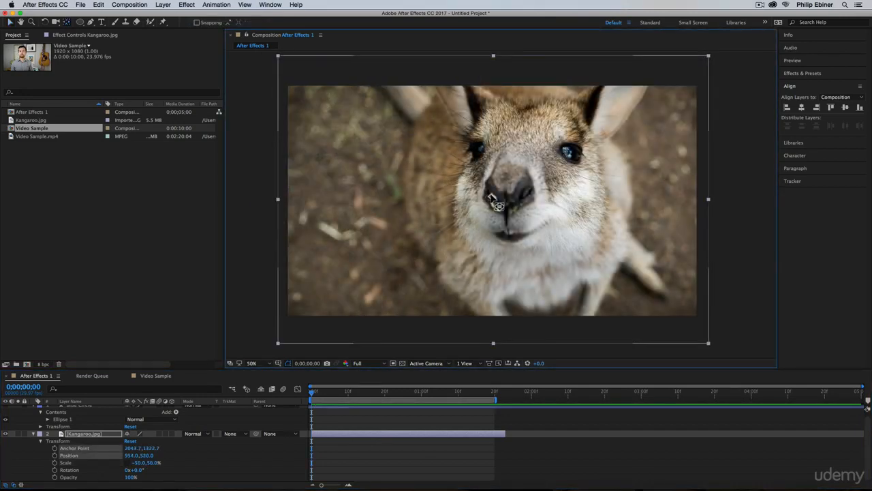
{"action": "mouse_move", "coordinate": [491, 198]}
{"action": "left_mouse_down"}
{"action": "mouse_move", "coordinate": [575, 175]}
{"action": "mouse_move", "coordinate": [571, 161]}
{"action": "mouse_move", "coordinate": [433, 168]}
{"action": "mouse_move", "coordinate": [533, 196]}
{"action": "mouse_move", "coordinate": [556, 151]}
{"action": "mouse_move", "coordinate": [580, 146]}
{"action": "mouse_move", "coordinate": [567, 141]}
{"action": "mouse_move", "coordinate": [501, 196]}
{"action": "mouse_move", "coordinate": [458, 198]}
{"action": "mouse_move", "coordinate": [455, 152]}
{"action": "mouse_move", "coordinate": [425, 138]}
{"action": "mouse_move", "coordinate": [400, 144]}
{"action": "mouse_move", "coordinate": [448, 153]}
{"action": "mouse_move", "coordinate": [467, 133]}
{"action": "mouse_move", "coordinate": [392, 190]}
{"action": "mouse_move", "coordinate": [440, 224]}
{"action": "mouse_move", "coordinate": [515, 155]}
{"action": "mouse_move", "coordinate": [507, 188]}
{"action": "mouse_move", "coordinate": [528, 201]}
{"action": "mouse_move", "coordinate": [501, 205]}
{"action": "mouse_move", "coordinate": [503, 167]}
{"action": "mouse_move", "coordinate": [500, 204]}
{"action": "mouse_move", "coordinate": [589, 202]}
{"action": "mouse_move", "coordinate": [494, 185]}
{"action": "mouse_move", "coordinate": [507, 124]}
{"action": "mouse_move", "coordinate": [558, 206]}
{"action": "mouse_move", "coordinate": [450, 197]}
{"action": "mouse_move", "coordinate": [506, 120]}
{"action": "mouse_move", "coordinate": [510, 95]}
{"action": "mouse_move", "coordinate": [504, 270]}
{"action": "mouse_move", "coordinate": [511, 182]}
{"action": "mouse_move", "coordinate": [497, 199]}
{"action": "mouse_move", "coordinate": [497, 172]}
{"action": "mouse_move", "coordinate": [495, 199]}
{"action": "left_mouse_up"}
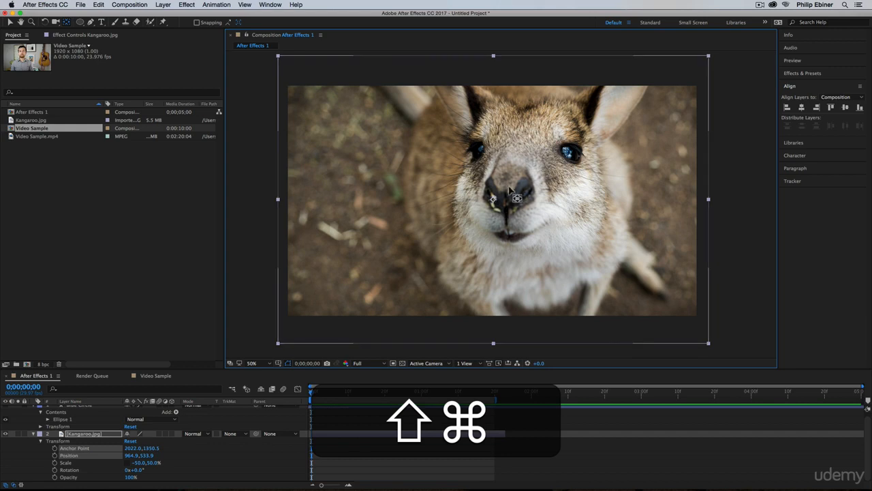
- Set the Kangaroo.jpg layer's horizontal scale to 50% so the image is no longer mirrored
{"action": "left_click", "coordinate": [139, 464]}
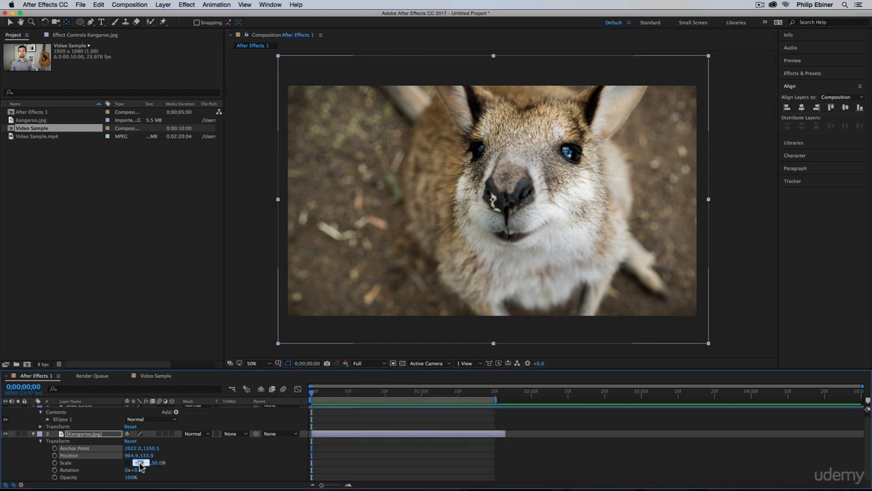
{"action": "type", "text": "50"}
{"action": "key", "text": "Return"}
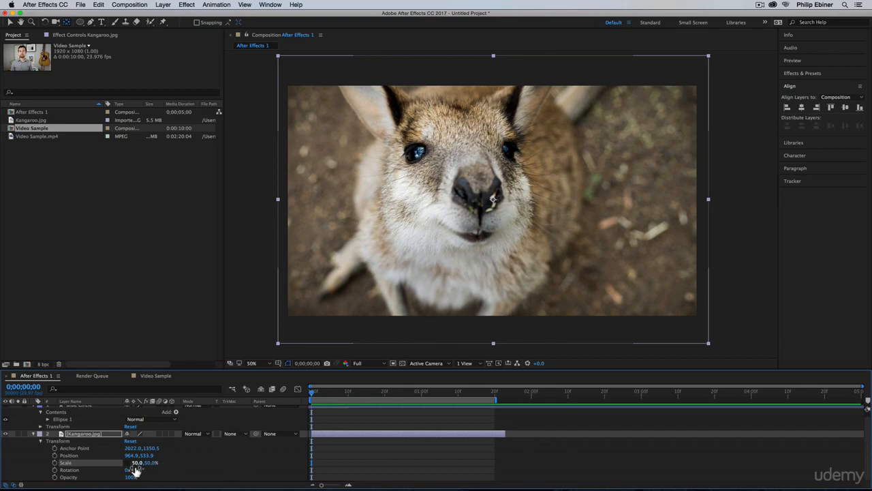
- Try rotating the Kangaroo.jpg layer through its Rotation property and with the Rotation tool, undoing each rotation
{"action": "mouse_move", "coordinate": [130, 469]}
{"action": "left_mouse_down"}
{"action": "mouse_move", "coordinate": [140, 470]}
{"action": "mouse_move", "coordinate": [129, 470]}
{"action": "left_mouse_up"}
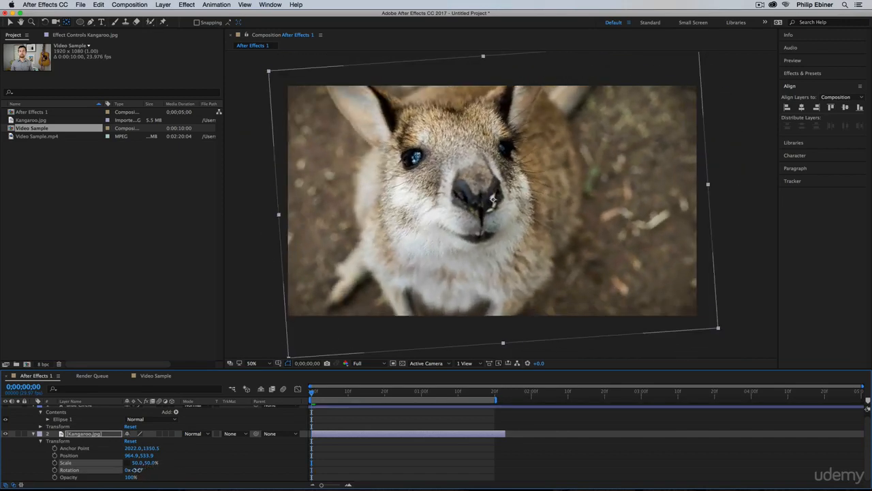
{"action": "key", "text": "super+z"}
{"action": "left_click", "coordinate": [44, 21]}
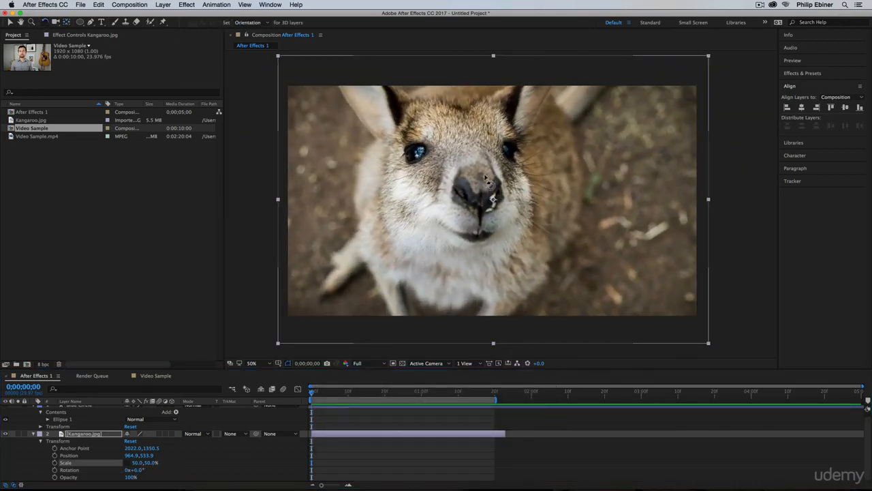
{"action": "left_click_drag", "start_coordinate": [585, 203], "coordinate": [627, 213]}
{"action": "key", "text": "super+z"}
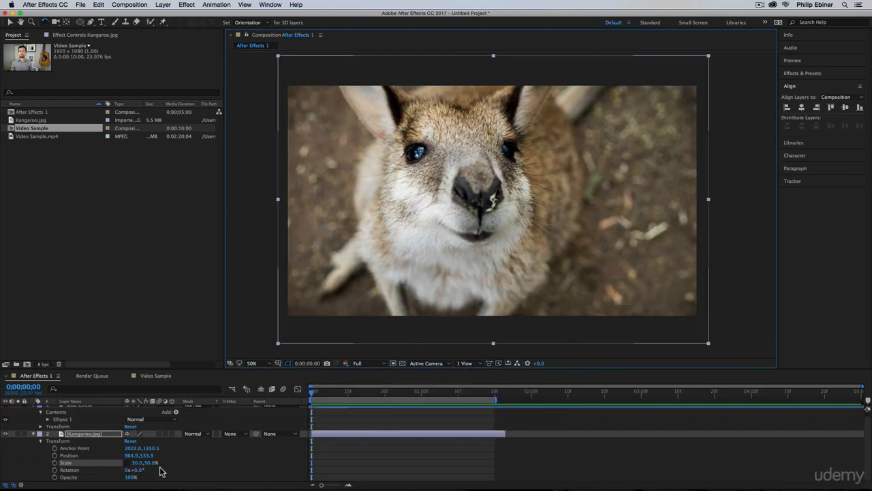
- Set the Kangaroo.jpg layer's opacity to 50% and turn on the transparency grid
{"action": "left_click_drag", "start_coordinate": [130, 476], "coordinate": [149, 485]}
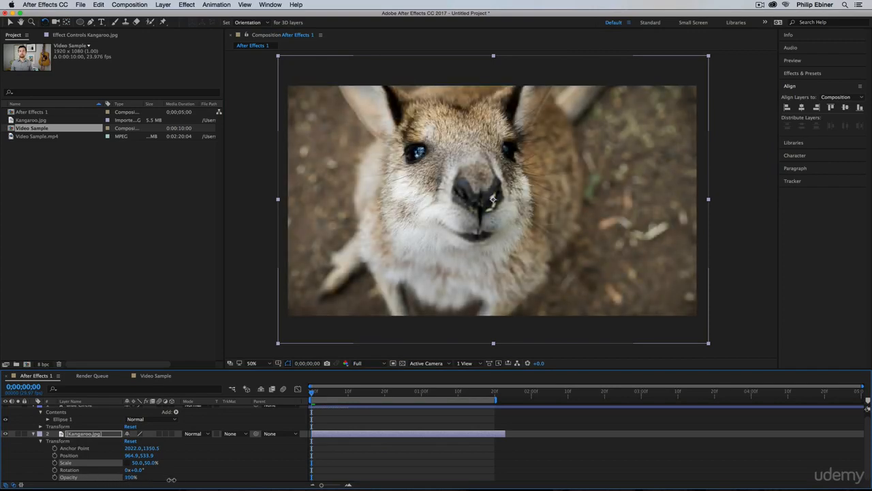
{"action": "left_click_drag", "start_coordinate": [170, 479], "coordinate": [153, 479]}
{"action": "left_click", "coordinate": [128, 479]}
{"action": "type", "text": "50"}
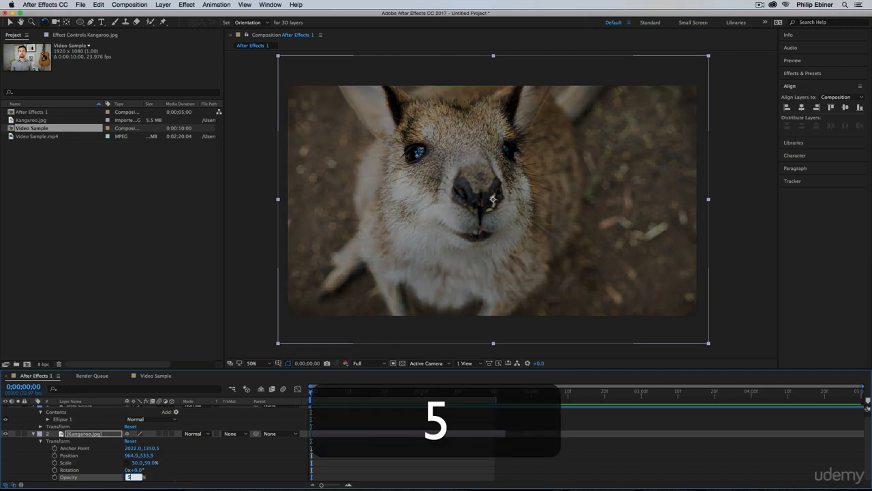
{"action": "key", "text": "Return"}
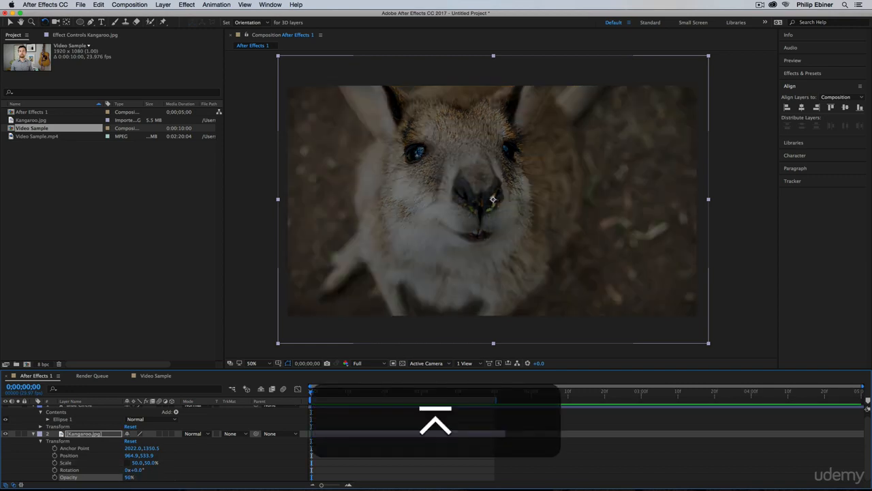
{"action": "left_click", "coordinate": [403, 364]}
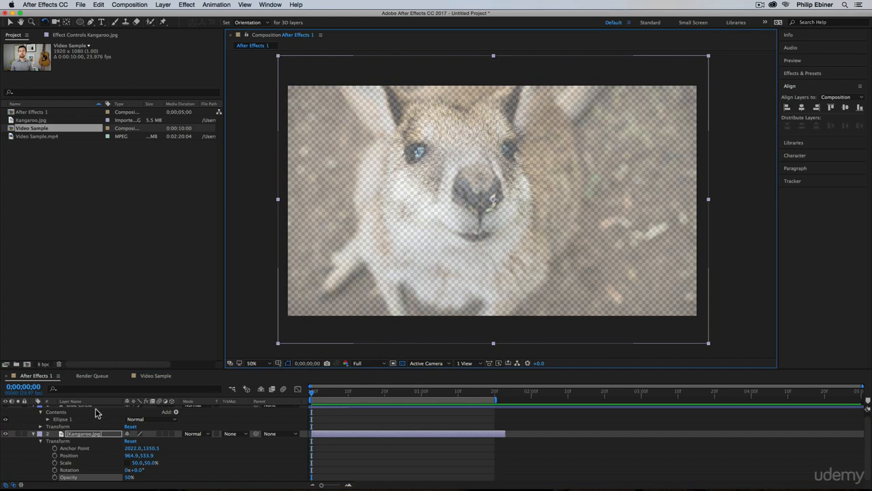
- Move the Kangaroo.jpg layer above Blue Circle in the layer stack and make the Blue Circle layer visible
{"action": "scroll", "coordinate": [78, 447], "scroll_direction": "up", "scroll_amount": 1}
{"action": "left_click_drag", "start_coordinate": [87, 438], "coordinate": [91, 411]}
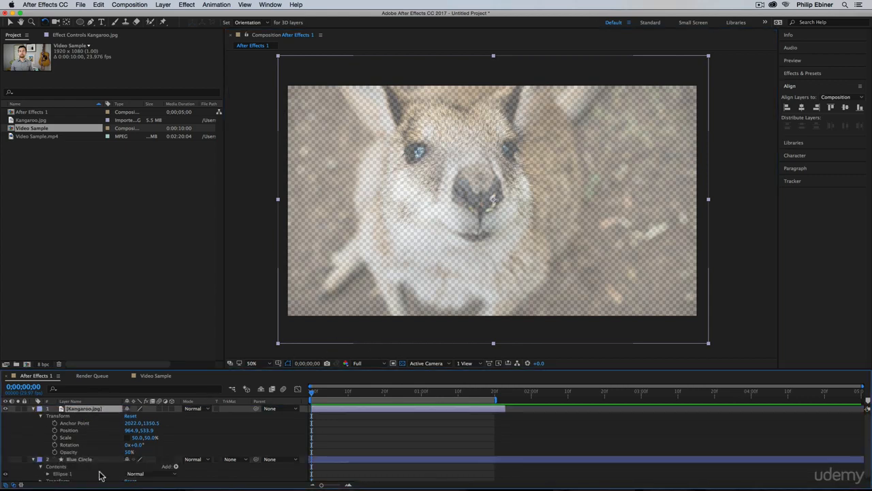
{"action": "scroll", "coordinate": [7, 470], "scroll_direction": "down", "scroll_amount": 1}
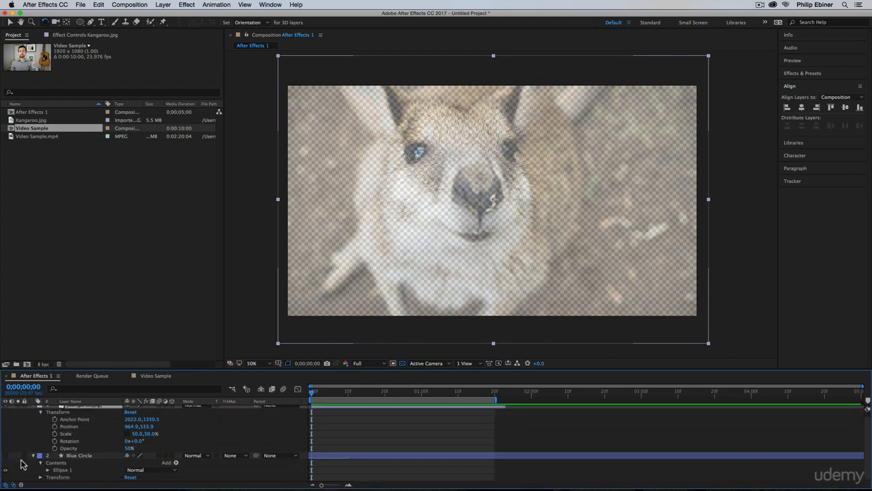
{"action": "left_click", "coordinate": [6, 455]}
{"action": "left_click", "coordinate": [201, 468]}
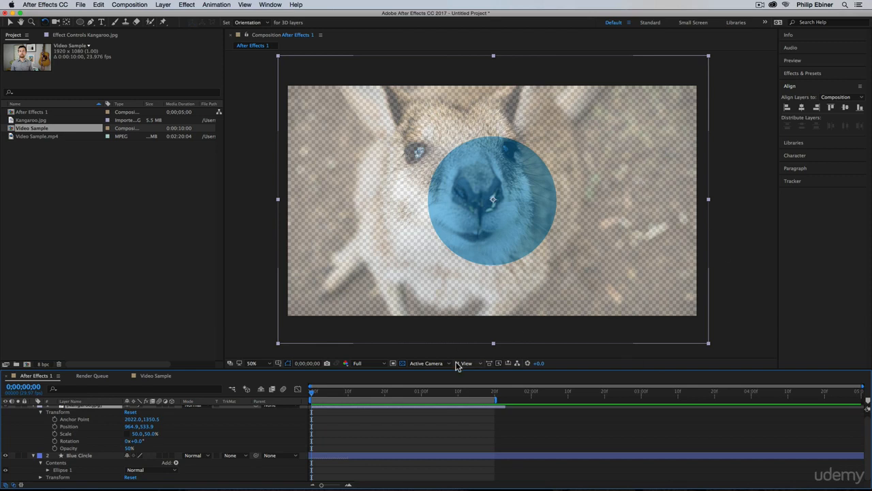
- Turn off the transparency grid, set the Kangaroo.jpg layer's opacity to 100%, and deselect the layer
{"action": "scroll", "coordinate": [212, 445], "scroll_direction": "up", "scroll_amount": 1}
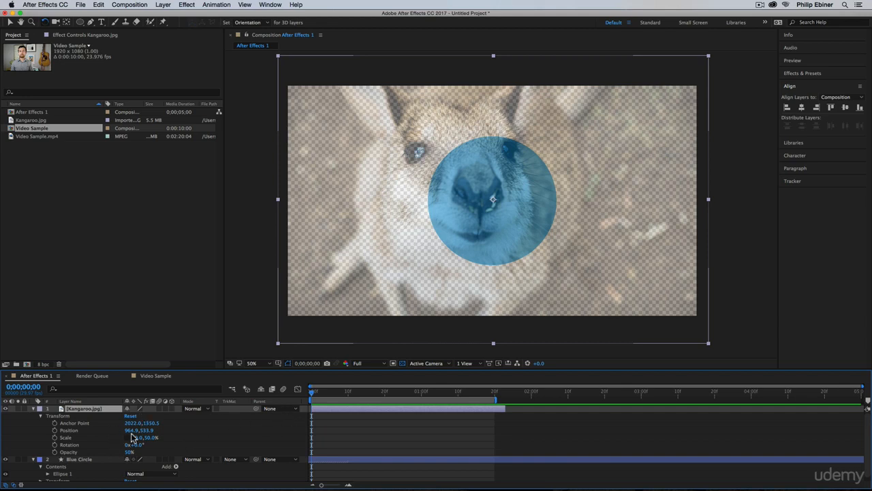
{"action": "left_click", "coordinate": [402, 364]}
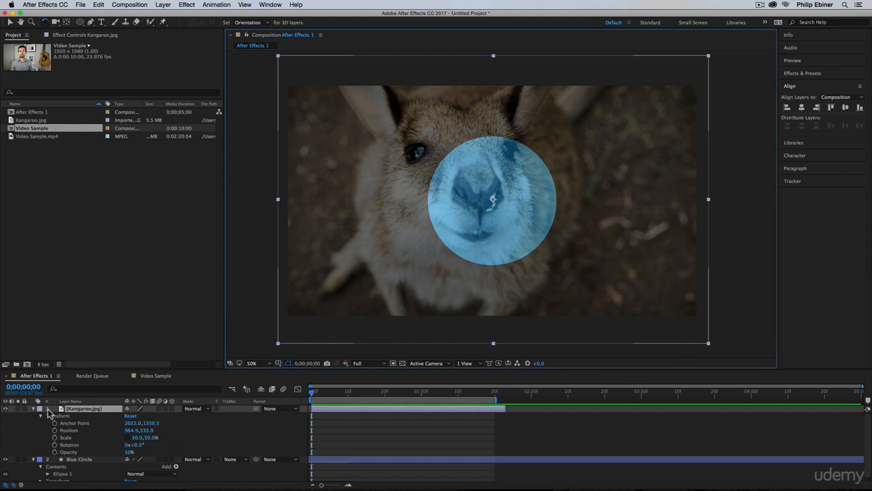
{"action": "left_click_drag", "start_coordinate": [130, 452], "coordinate": [229, 451]}
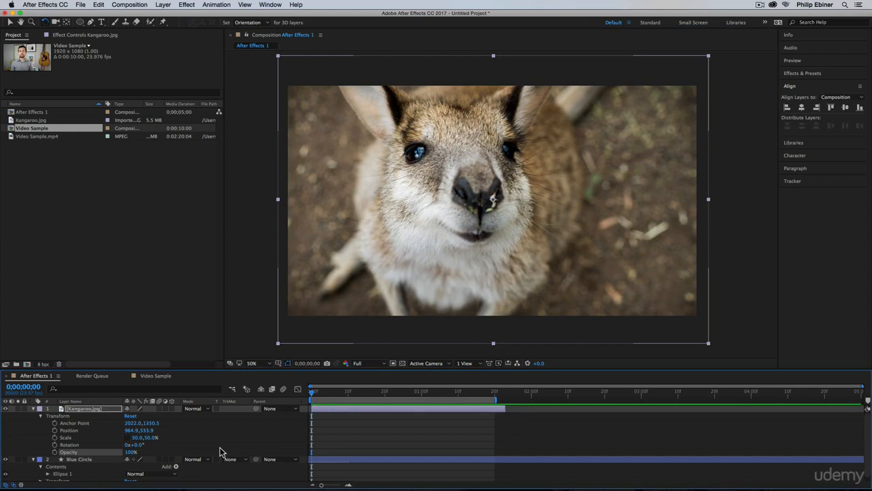
{"action": "left_click", "coordinate": [331, 433]}
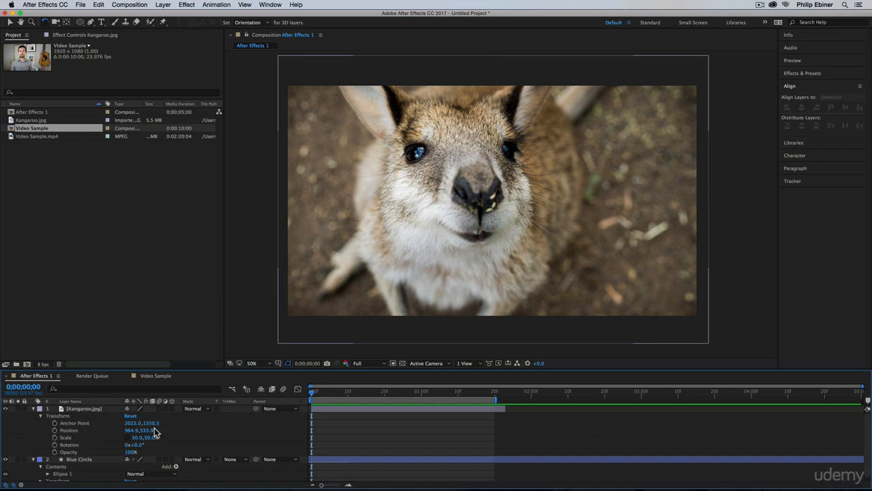
- Show only the Anchor Point, Position and Scale properties in turn for both layers in the timeline
{"action": "key", "text": "a"}
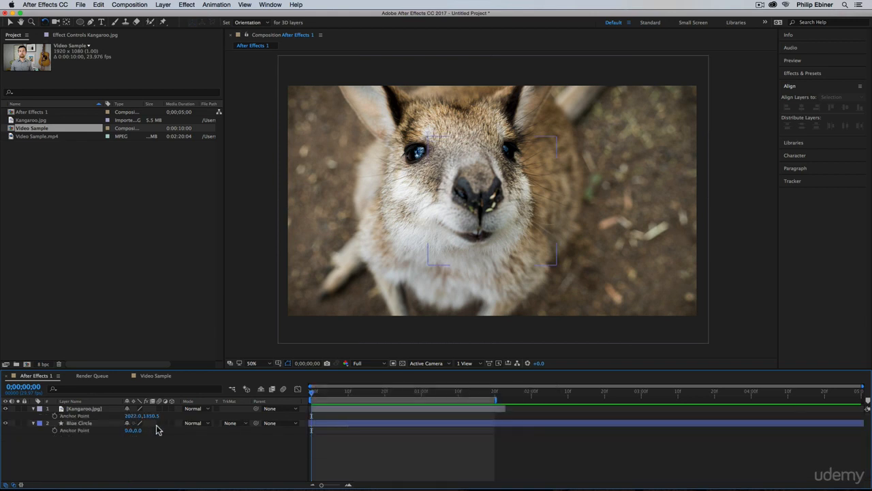
{"action": "key", "text": "p"}
{"action": "key", "text": "s"}
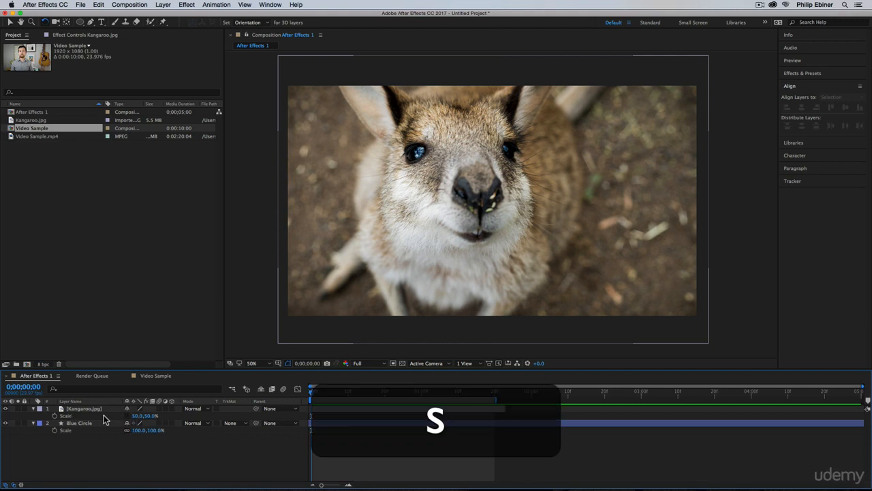
- Show only the Rotation and then only the Opacity property for both layers in the timeline
{"action": "key", "text": "r"}
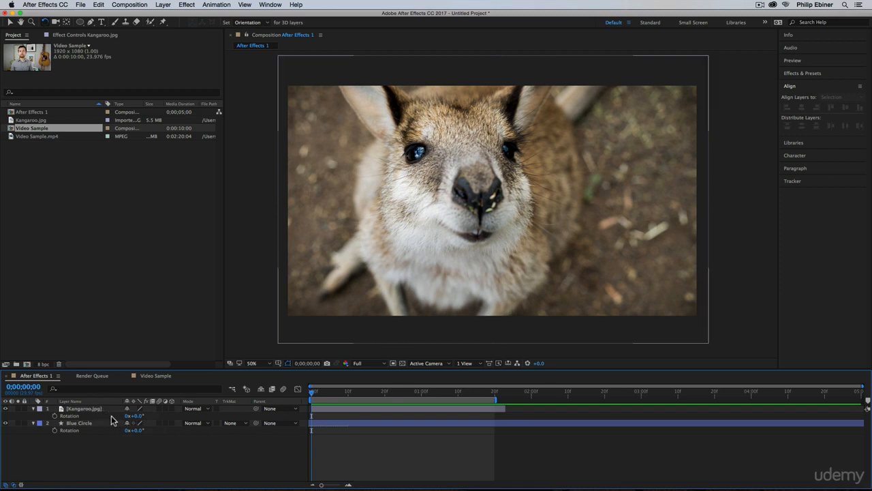
{"action": "key", "text": "t"}
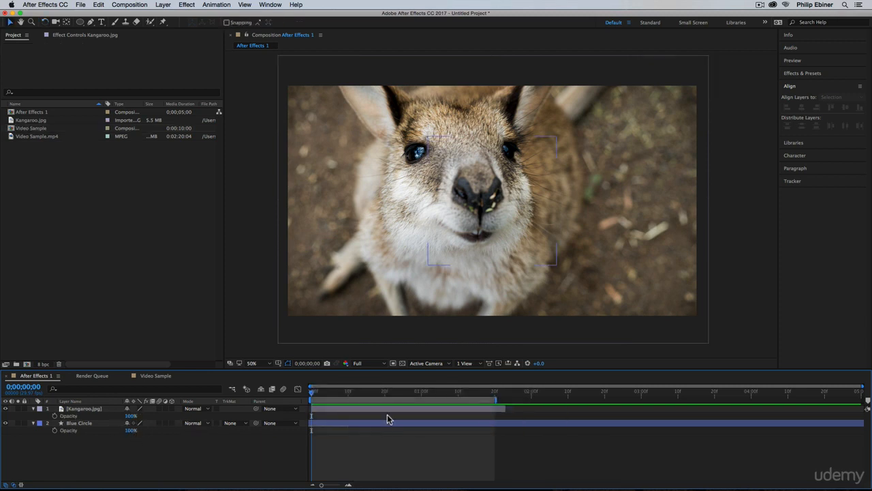
- Select the Kangaroo.jpg layer, switch between its full Transform group and only its Scale property, and collapse the layer
{"action": "left_click", "coordinate": [346, 411]}
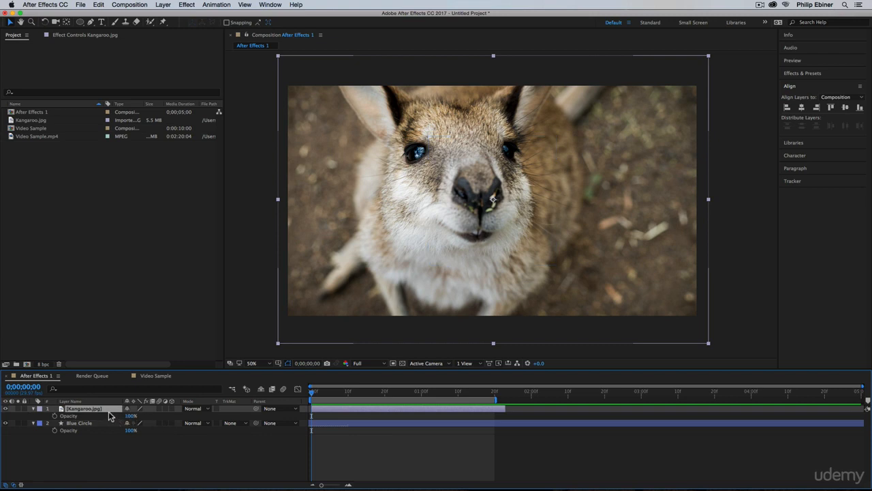
{"action": "key", "text": "t"}
{"action": "key", "text": "s"}
{"action": "left_click", "coordinate": [33, 409]}
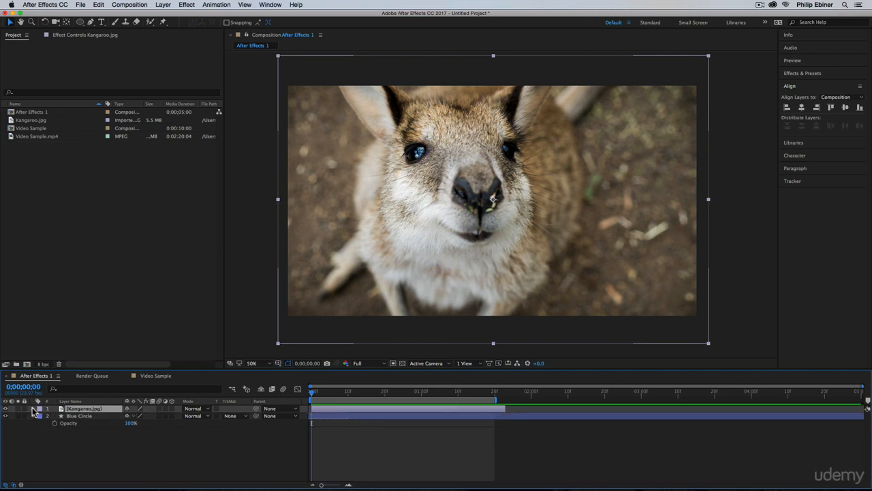
{"action": "left_click", "coordinate": [32, 409]}
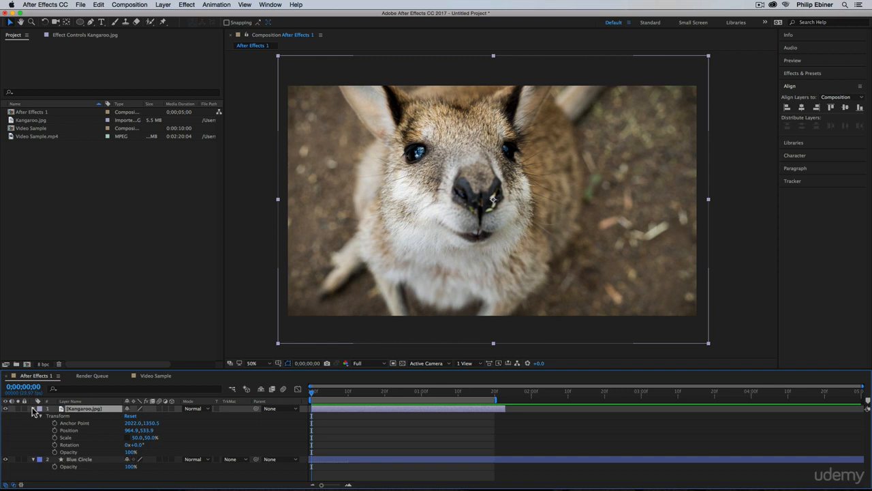
{"action": "left_click", "coordinate": [32, 409]}
{"action": "left_click", "coordinate": [32, 409]}
{"action": "key", "text": "s"}
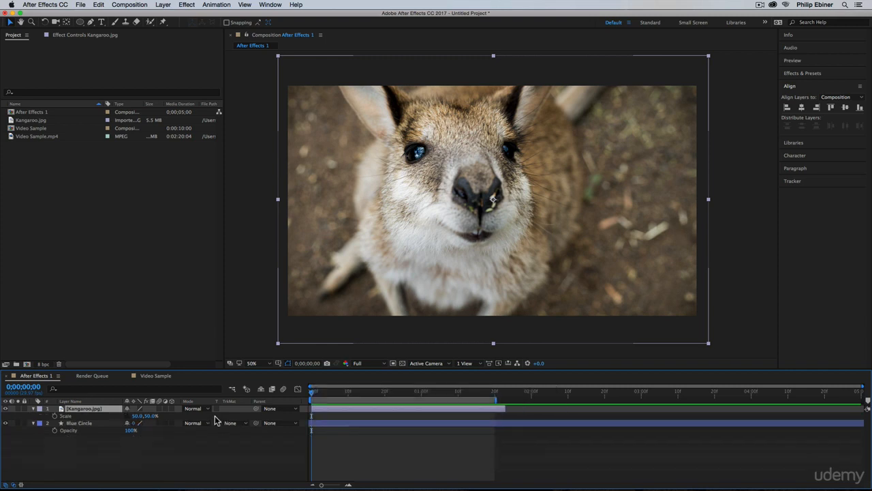
{"action": "key", "text": "s"}
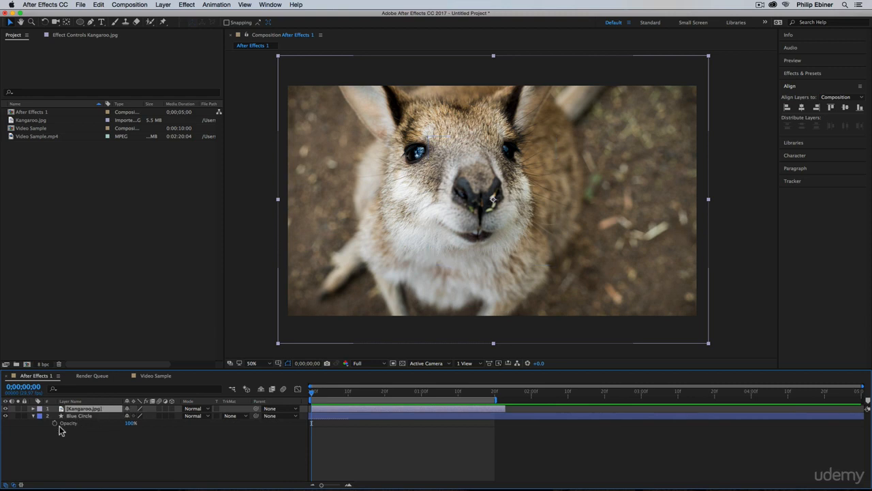
- Select the Kangaroo.jpg and Blue Circle layers together and show only their Scale properties
{"action": "left_click", "coordinate": [80, 416], "text": "shift"}
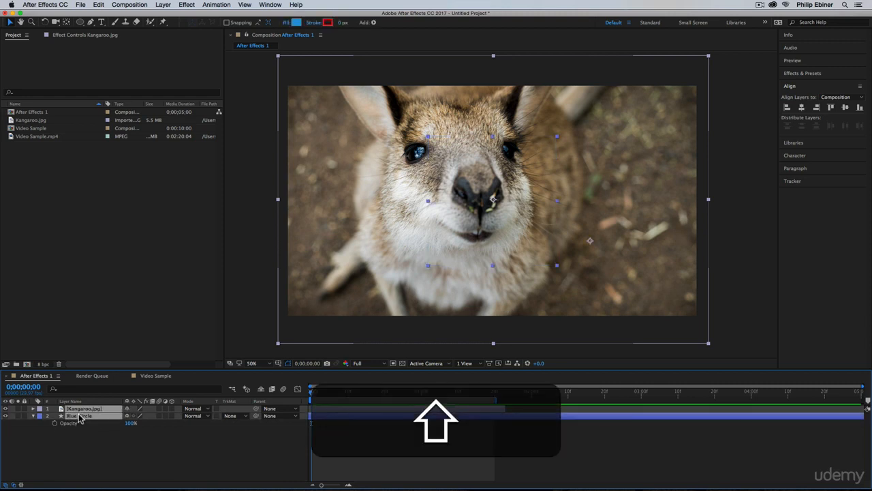
{"action": "left_click", "coordinate": [99, 455]}
{"action": "left_click", "coordinate": [103, 416]}
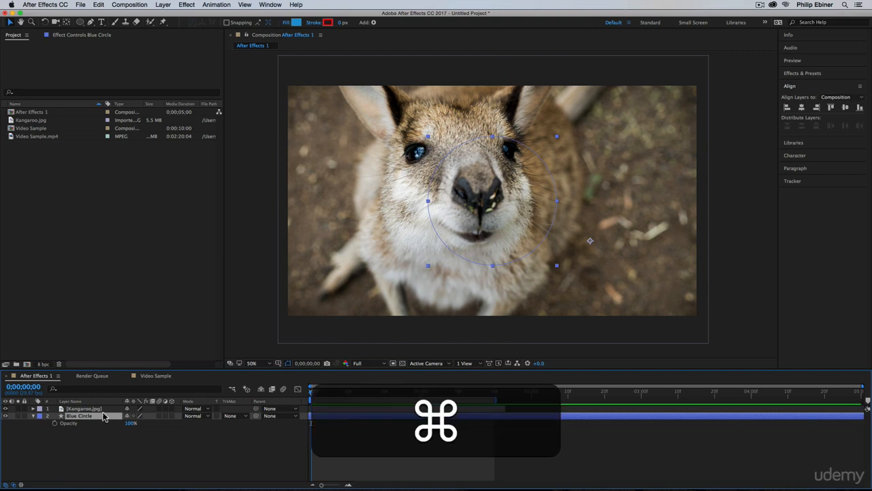
{"action": "left_click", "coordinate": [103, 408], "text": "super"}
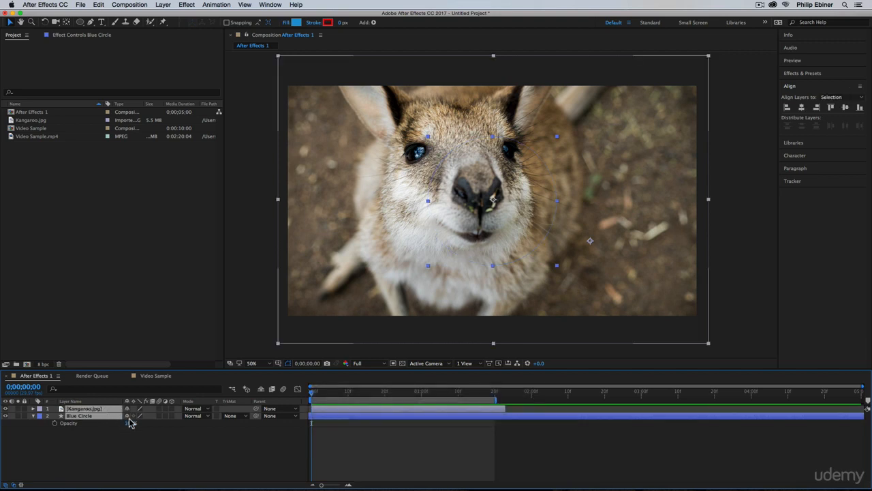
{"action": "key", "text": "s"}
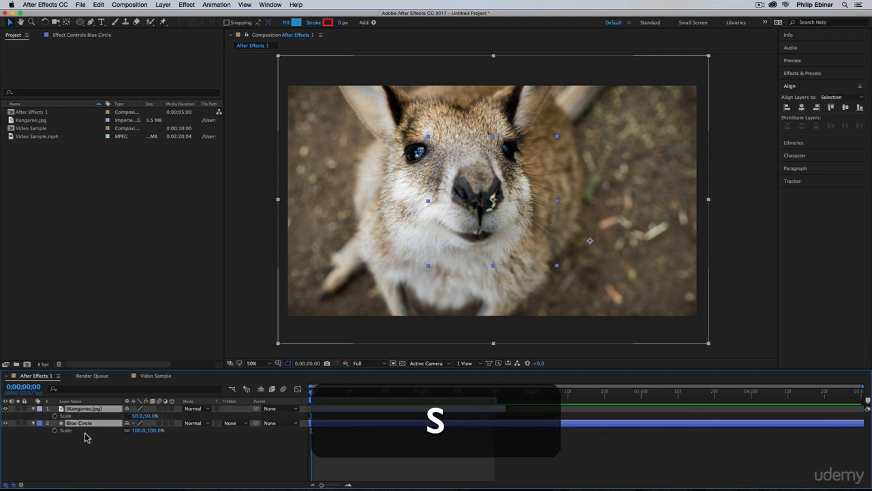
- Switch both selected layers between their Opacity, Anchor Point and Scale properties, ending on Scale, and deselect them
{"action": "key", "text": "t"}
{"action": "key", "text": "s"}
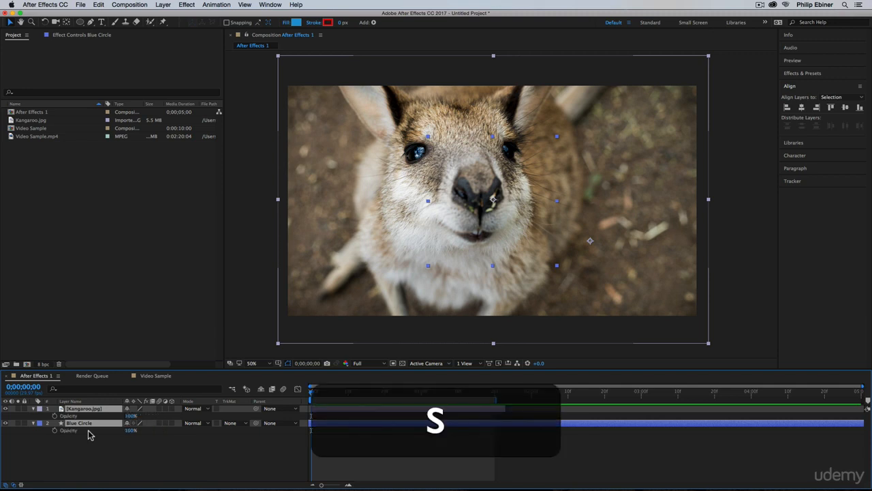
{"action": "key", "text": "t"}
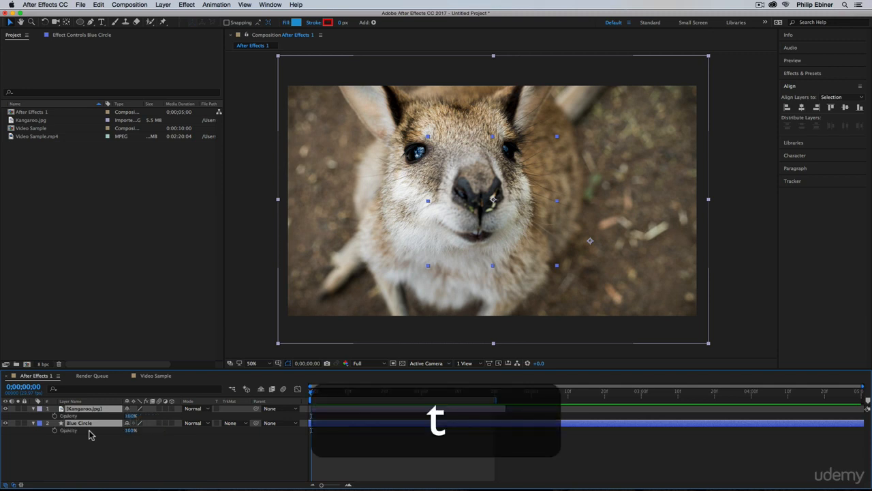
{"action": "key", "text": "a"}
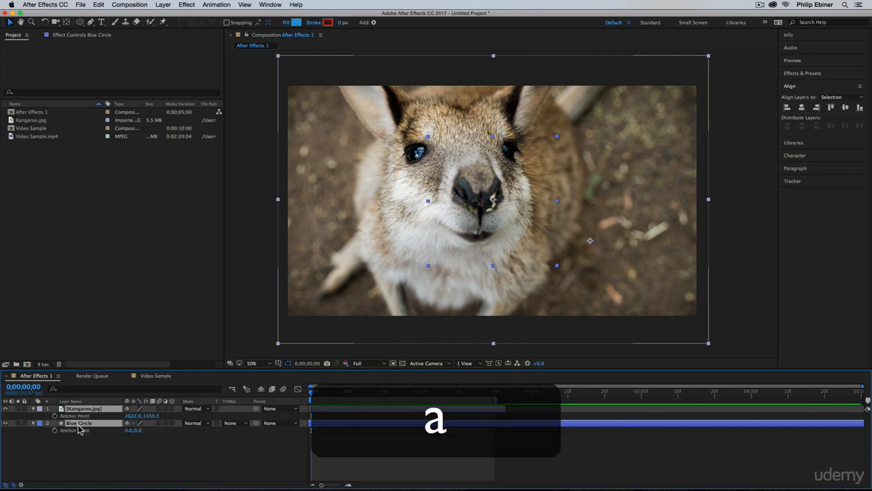
{"action": "key", "text": "s"}
{"action": "left_click", "coordinate": [141, 446]}
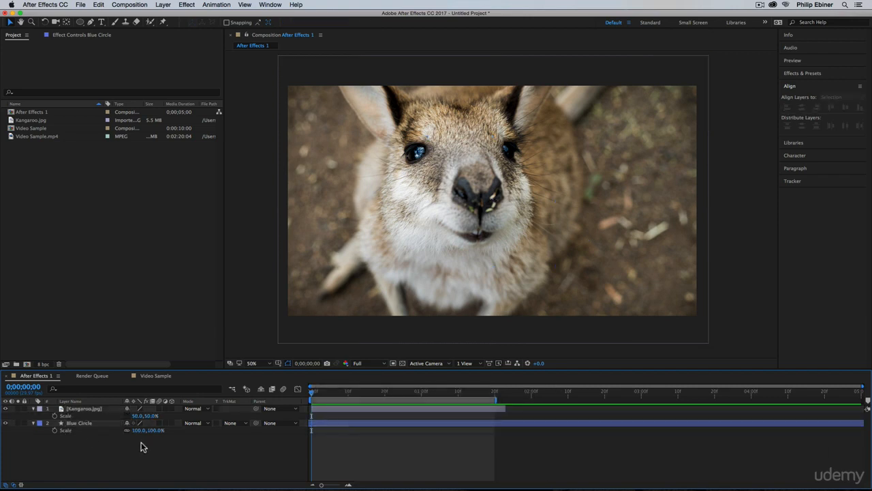
- Expand the Kangaroo.jpg and Blue Circle layers in turn to examine their full Transform groups, collapsing each Transform group again
{"action": "left_click", "coordinate": [33, 408]}
{"action": "left_click", "coordinate": [34, 408]}
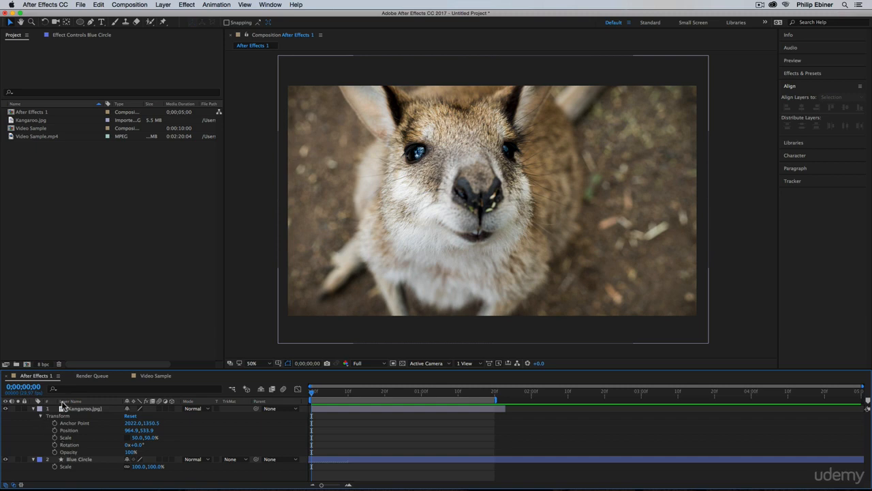
{"action": "left_click", "coordinate": [39, 416]}
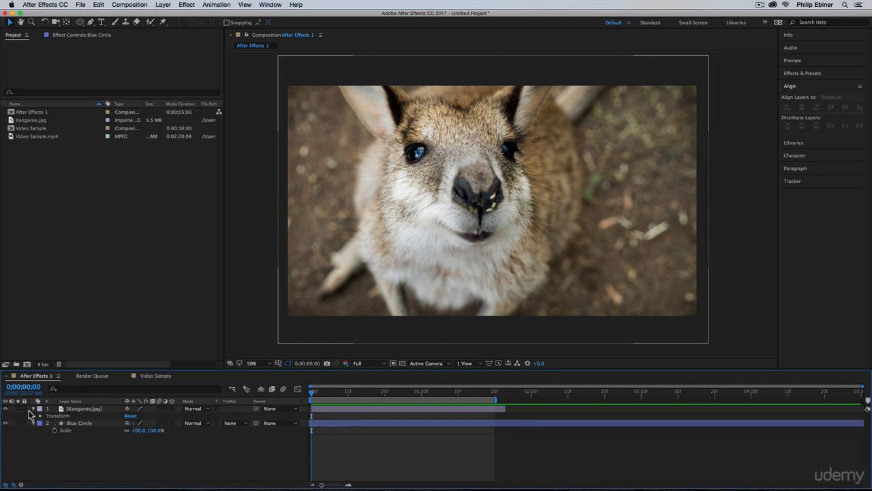
{"action": "left_click", "coordinate": [33, 422]}
{"action": "left_click", "coordinate": [32, 423]}
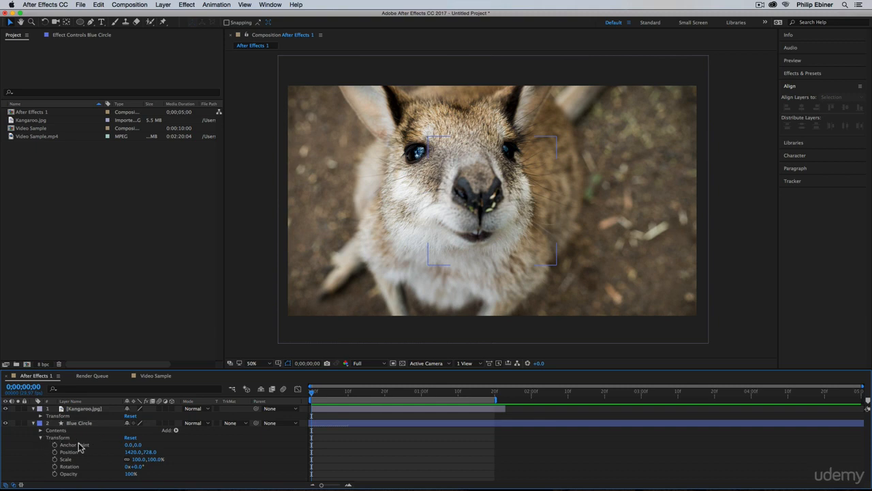
{"action": "left_click", "coordinate": [40, 437]}
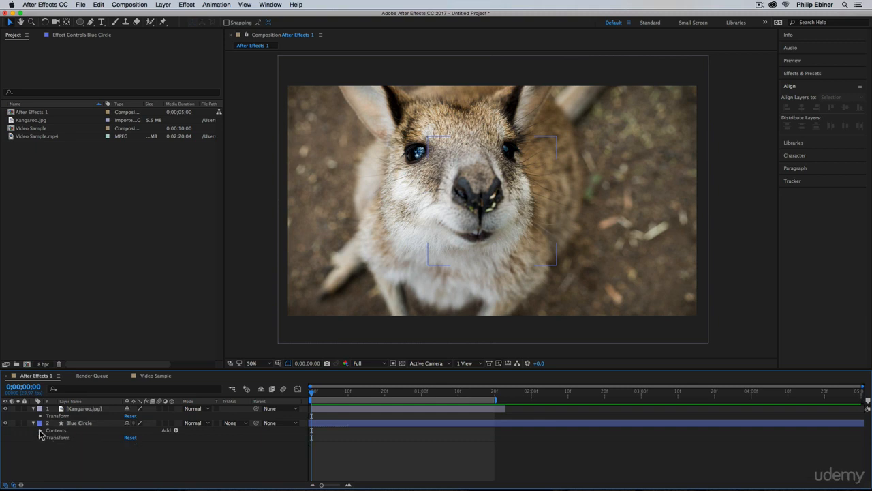
- Expand the Contents group of the Blue Circle layer and select Ellipse 1
{"action": "left_click", "coordinate": [40, 430]}
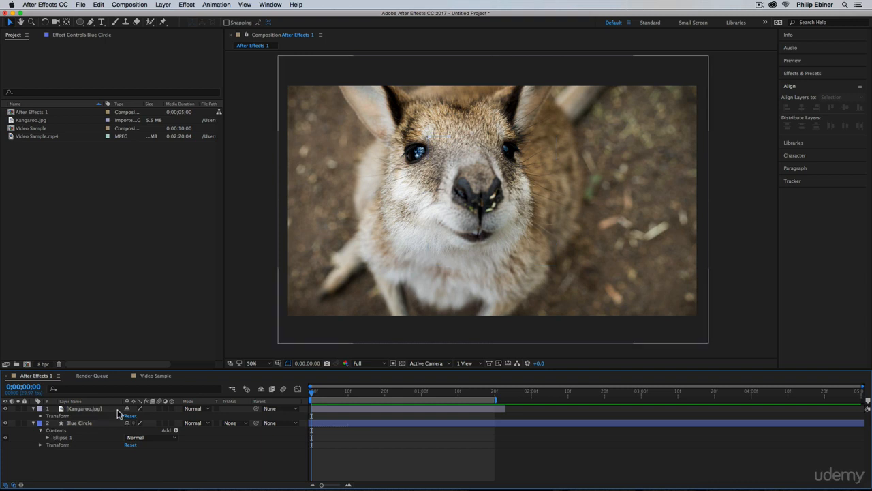
{"action": "left_click", "coordinate": [47, 438]}
{"action": "left_click", "coordinate": [48, 438]}
{"action": "left_click", "coordinate": [67, 438]}
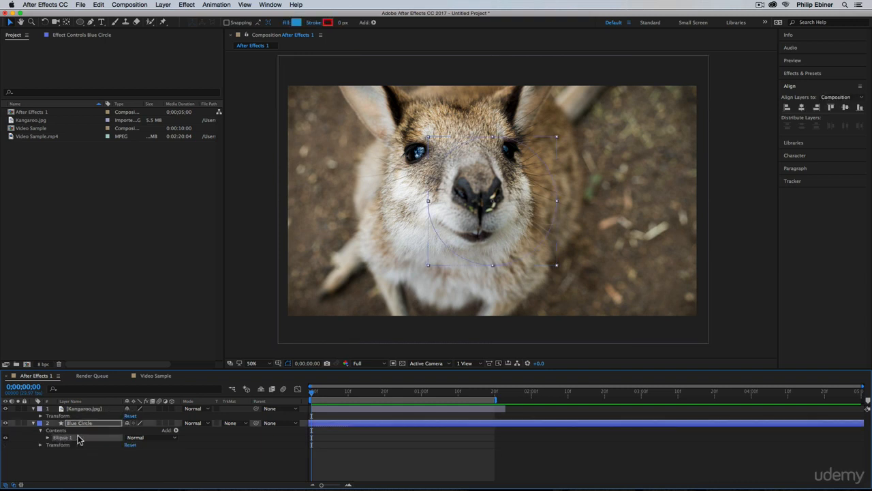
- Hide the Kangaroo.jpg layer and reselect Ellipse 1 in the Blue Circle layer
{"action": "left_click", "coordinate": [5, 408]}
{"action": "left_click", "coordinate": [87, 458]}
{"action": "left_click", "coordinate": [62, 437]}
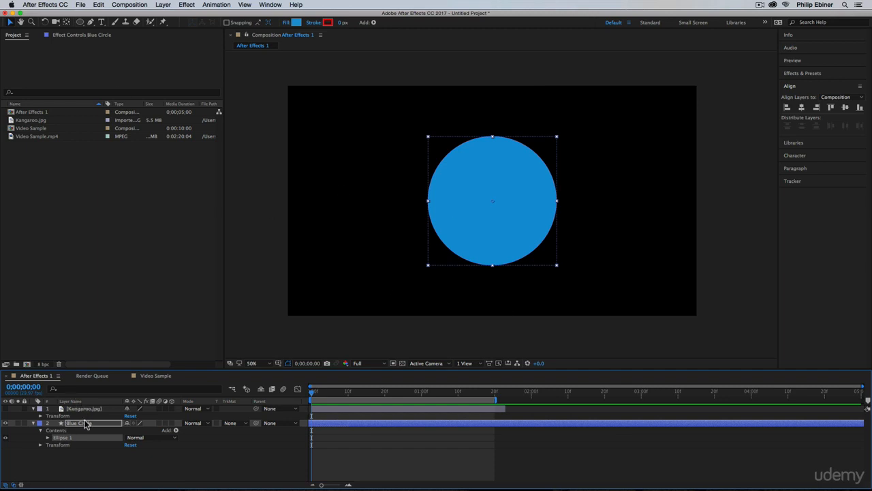
- Draw a second, smaller ellipse to the upper left of the circle within the Blue Circle layer, and toggle the layer's visibility off and on
{"action": "left_click", "coordinate": [81, 23]}
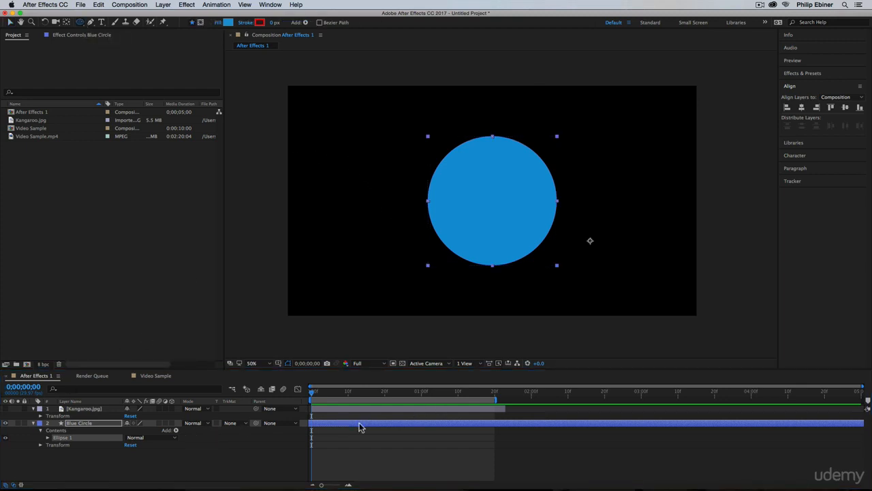
{"action": "left_click_drag", "start_coordinate": [340, 124], "coordinate": [424, 210]}
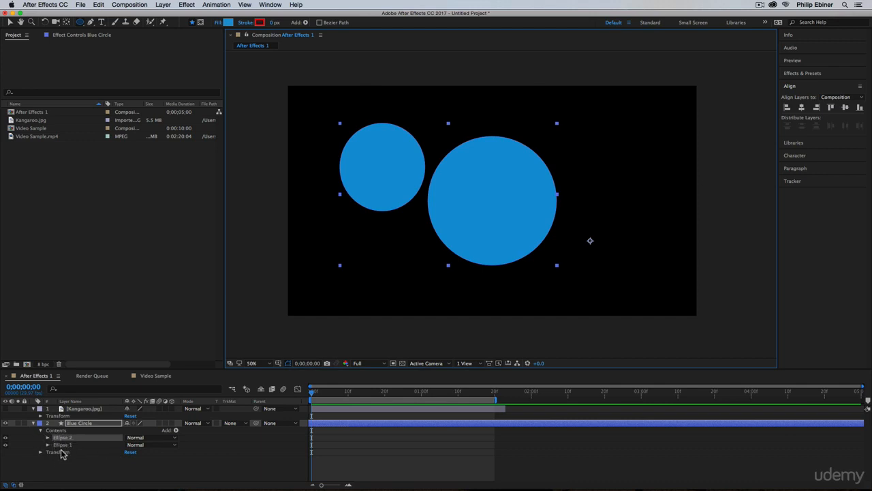
{"action": "left_click", "coordinate": [5, 424]}
{"action": "left_click", "coordinate": [5, 423]}
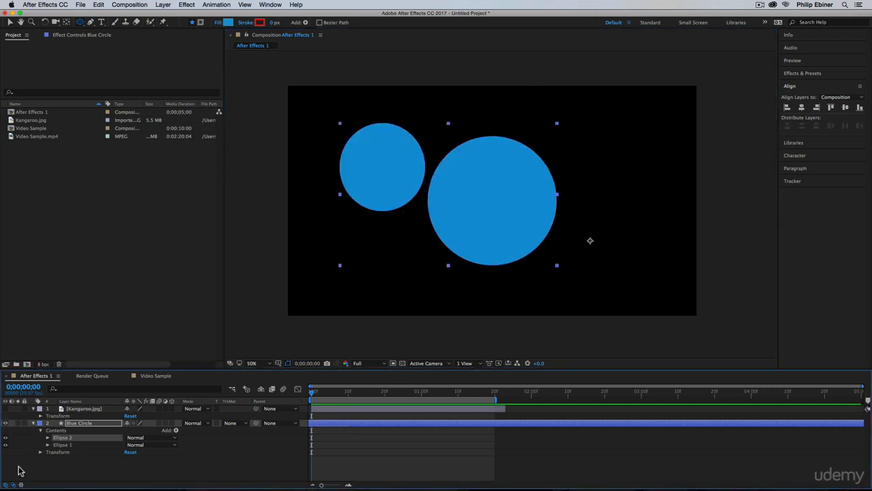
- Expand Ellipse 1 and its own Transform group to examine the shape's individual properties
{"action": "left_click", "coordinate": [47, 445]}
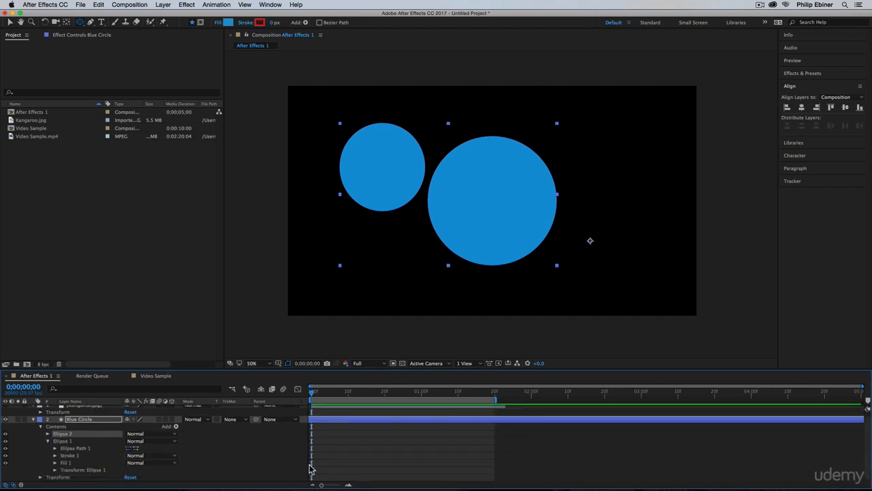
{"action": "left_click", "coordinate": [56, 470]}
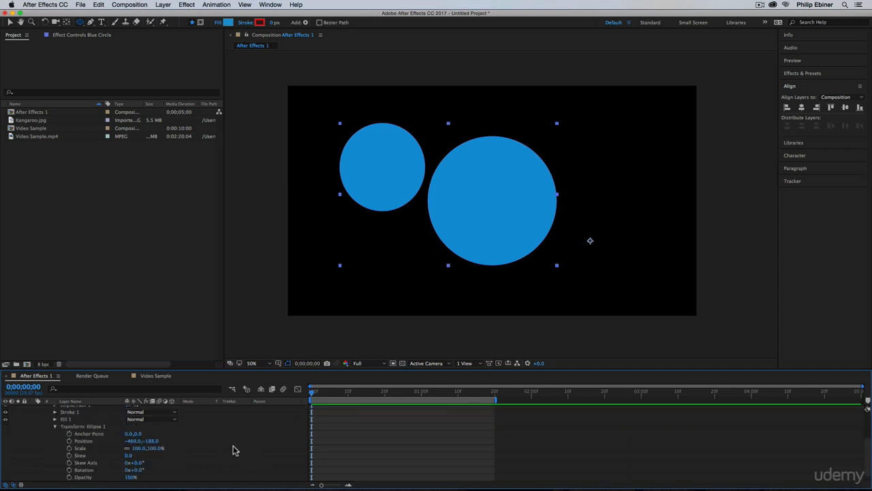
{"action": "scroll", "coordinate": [214, 448], "scroll_direction": "up", "scroll_amount": 1}
{"action": "scroll", "coordinate": [252, 450], "scroll_direction": "down", "scroll_amount": 1}
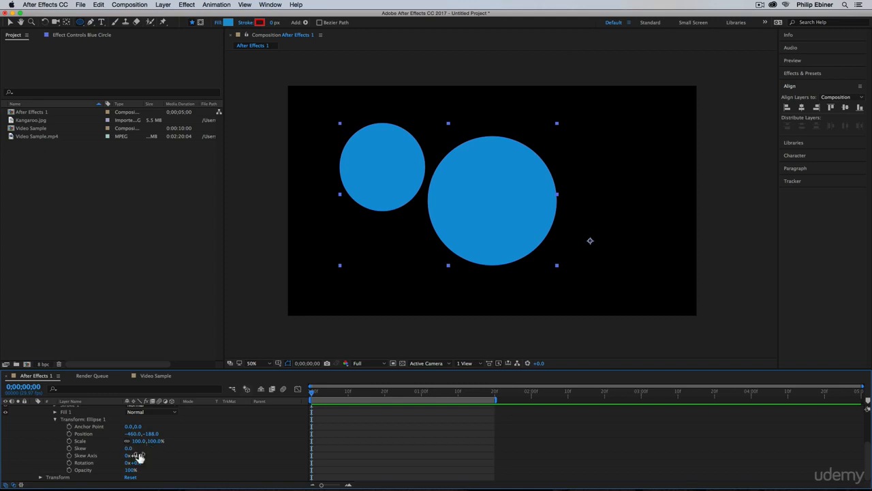
- Set Ellipse 1's skew axis to 24°, try a skew of 56, and undo the skew
{"action": "mouse_move", "coordinate": [132, 451]}
{"action": "left_mouse_down"}
{"action": "mouse_move", "coordinate": [176, 447]}
{"action": "mouse_move", "coordinate": [119, 452]}
{"action": "left_mouse_up"}
{"action": "key", "text": "super+z"}
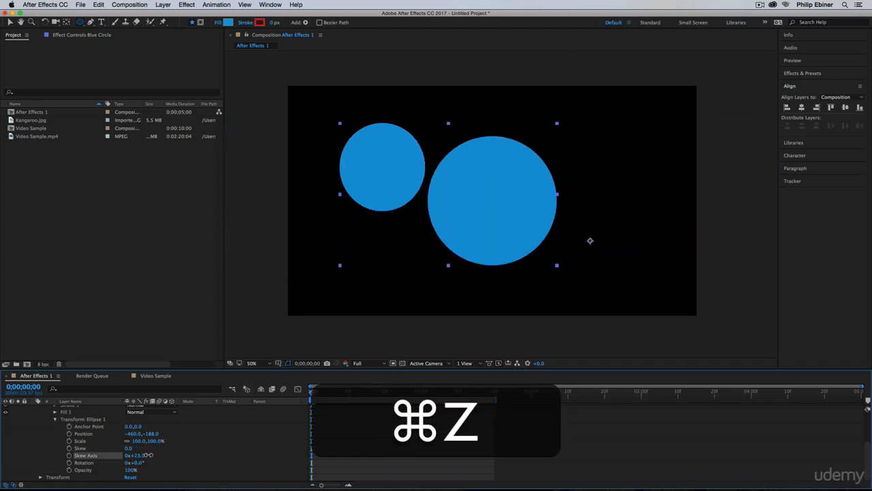
{"action": "key", "text": "super+shift+z"}
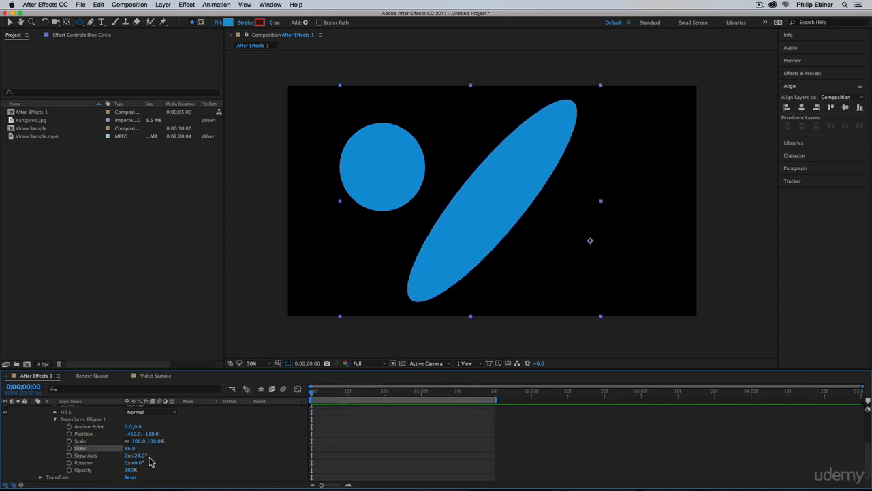
{"action": "mouse_move", "coordinate": [150, 459]}
{"action": "left_mouse_down"}
{"action": "mouse_move", "coordinate": [133, 455]}
{"action": "mouse_move", "coordinate": [161, 457]}
{"action": "mouse_move", "coordinate": [152, 459]}
{"action": "left_mouse_up"}
{"action": "key", "text": "super+z"}
{"action": "key", "text": "super+z"}
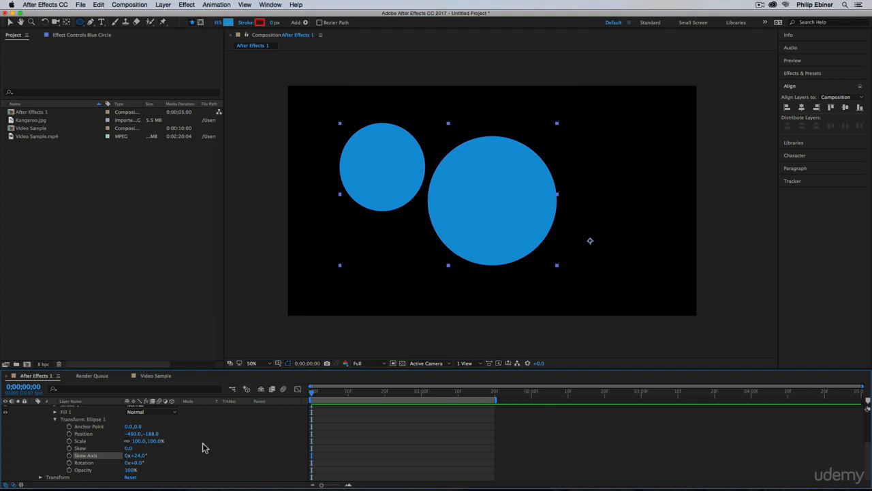
- Expand and collapse the Kangaroo.jpg layer's Transform group for comparison, and select the Blue Circle layer
{"action": "scroll", "coordinate": [205, 448], "scroll_direction": "up", "scroll_amount": 6}
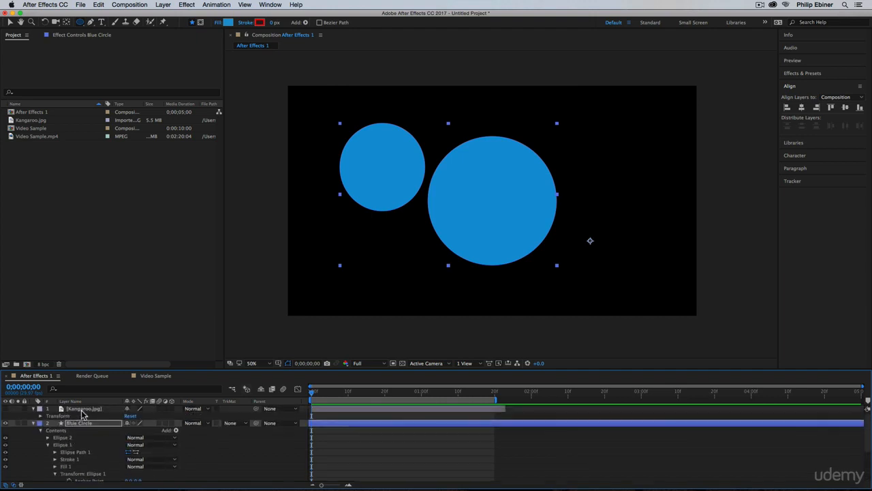
{"action": "left_click", "coordinate": [40, 416]}
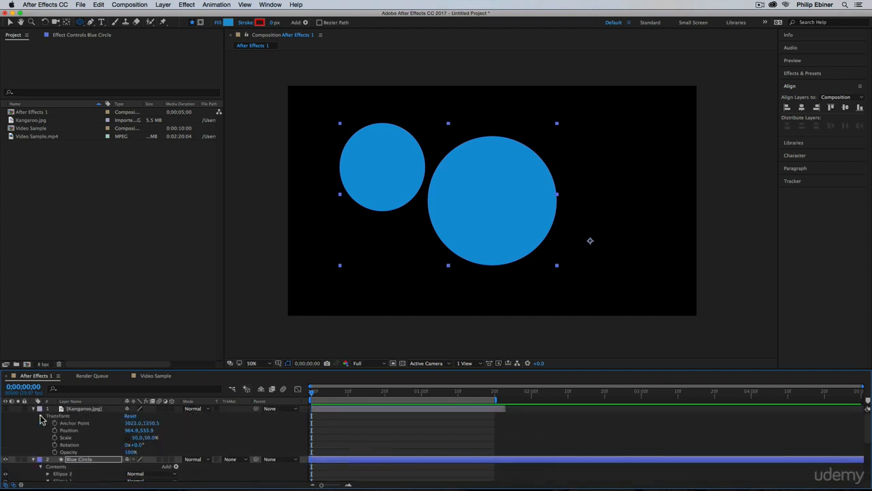
{"action": "left_click", "coordinate": [40, 418]}
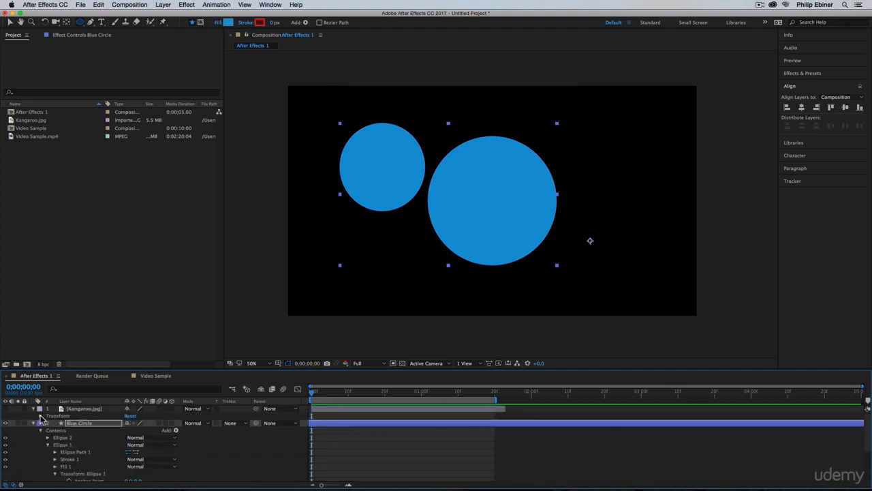
{"action": "left_click", "coordinate": [86, 424]}
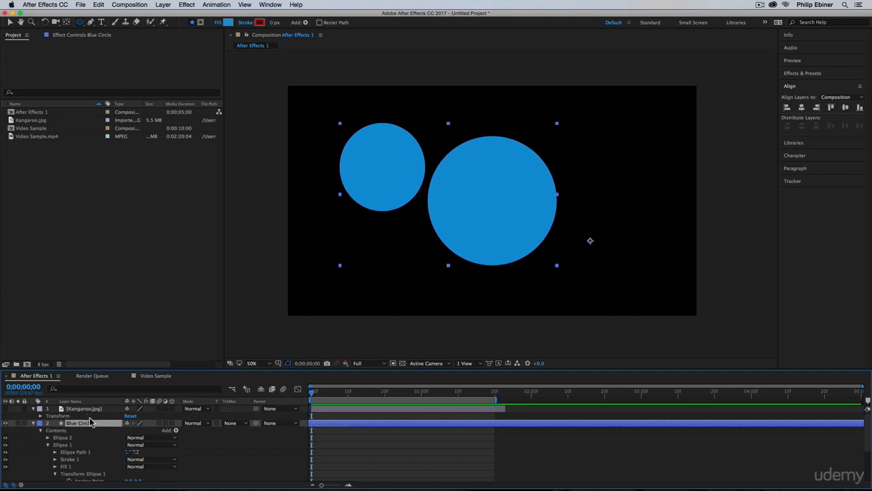
- Try deleting the whole Blue Circle layer, undo that, and delete only Ellipse 2 from the layer's contents
{"action": "key", "text": "BackSpace"}
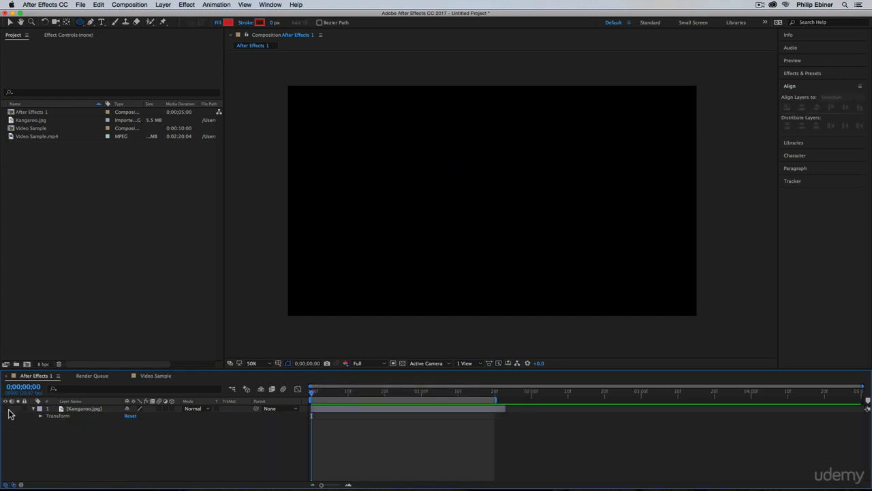
{"action": "key", "text": "super+z"}
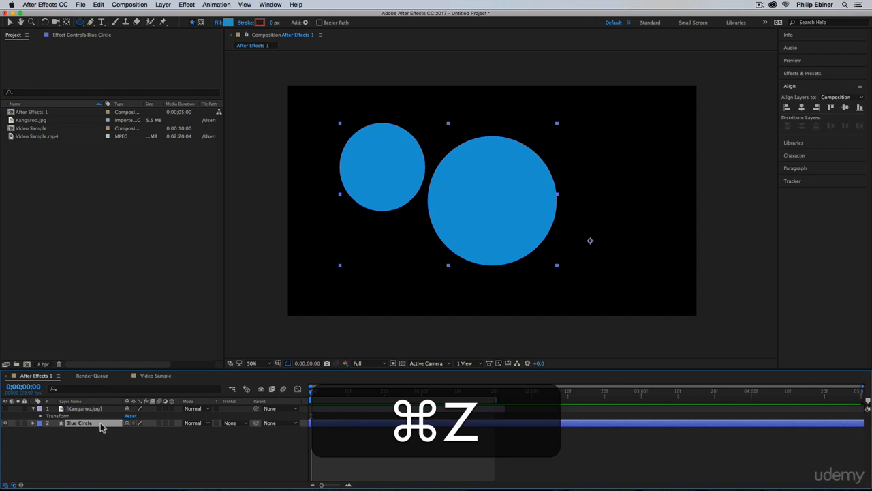
{"action": "left_click", "coordinate": [32, 423]}
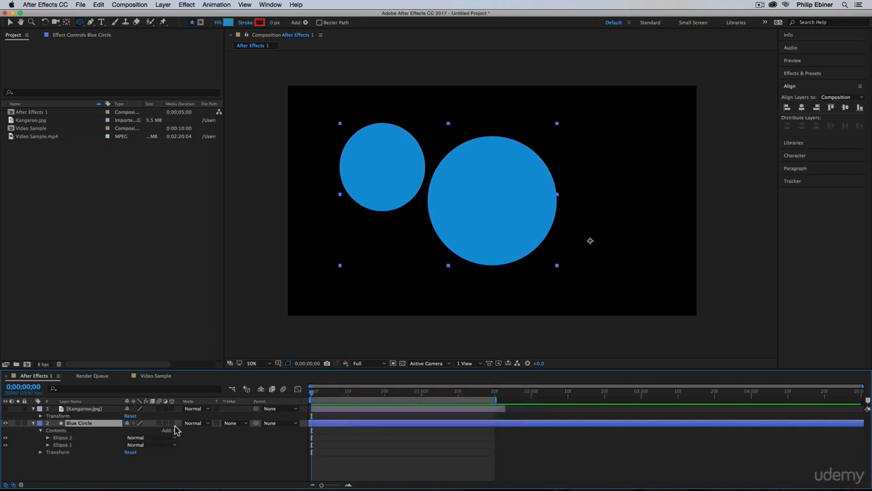
{"action": "left_click", "coordinate": [66, 439]}
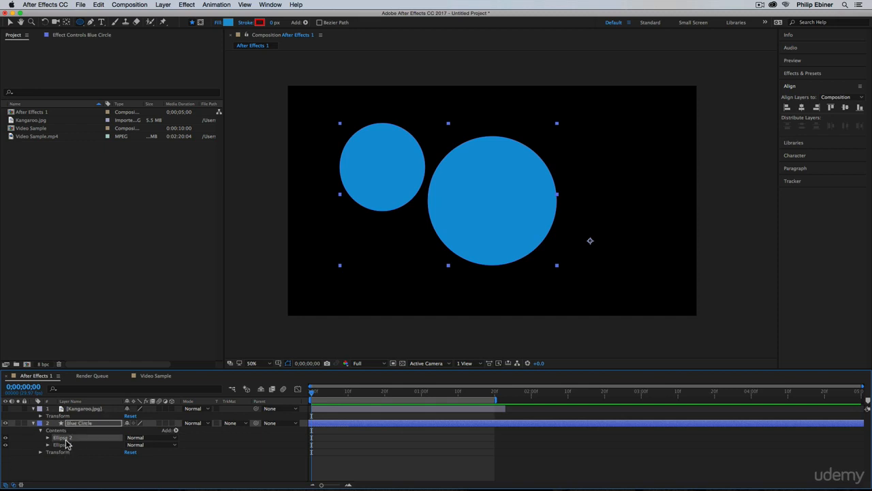
{"action": "key", "text": "BackSpace"}
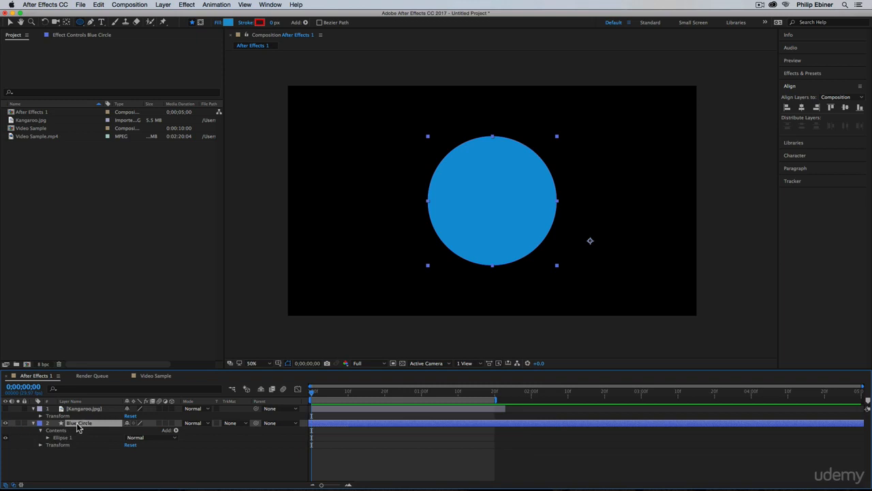
- Delete the Blue Circle layer and make the Kangaroo.jpg layer visible
{"action": "key", "text": "Return"}
{"action": "key", "text": "BackSpace"}
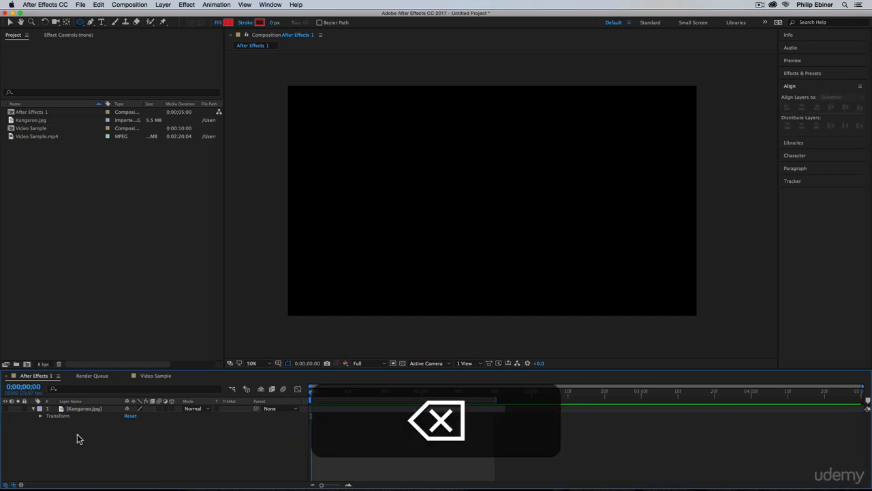
{"action": "left_click", "coordinate": [5, 408]}
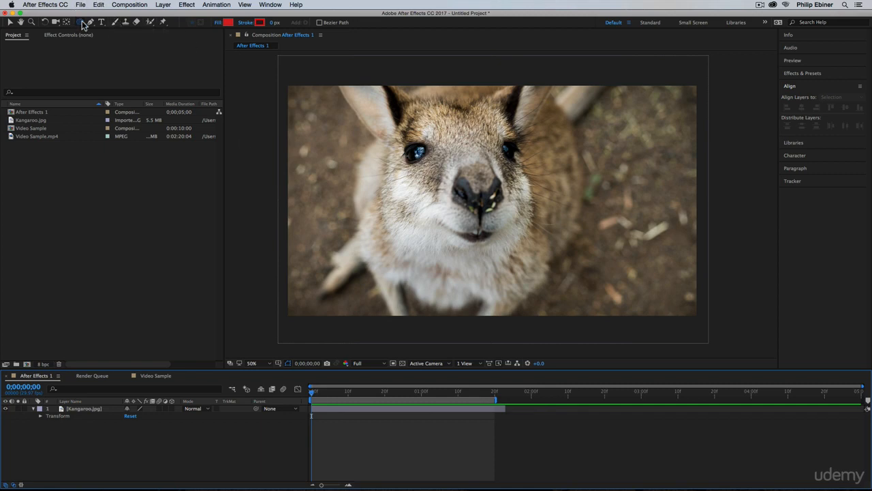
- Draw a five-sided mask around the kangaroo's face on the Kangaroo.jpg layer with the Polygon tool
{"action": "left_click_drag", "start_coordinate": [83, 25], "coordinate": [123, 37]}
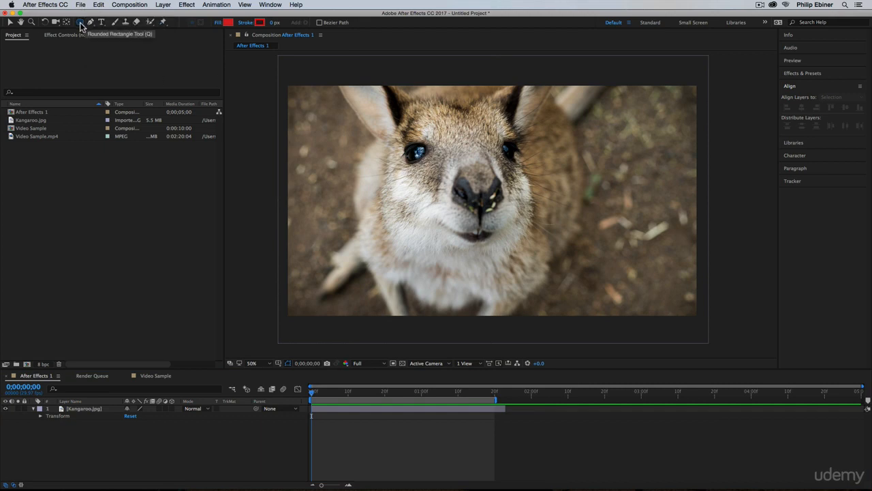
{"action": "left_click_drag", "start_coordinate": [80, 22], "coordinate": [120, 51]}
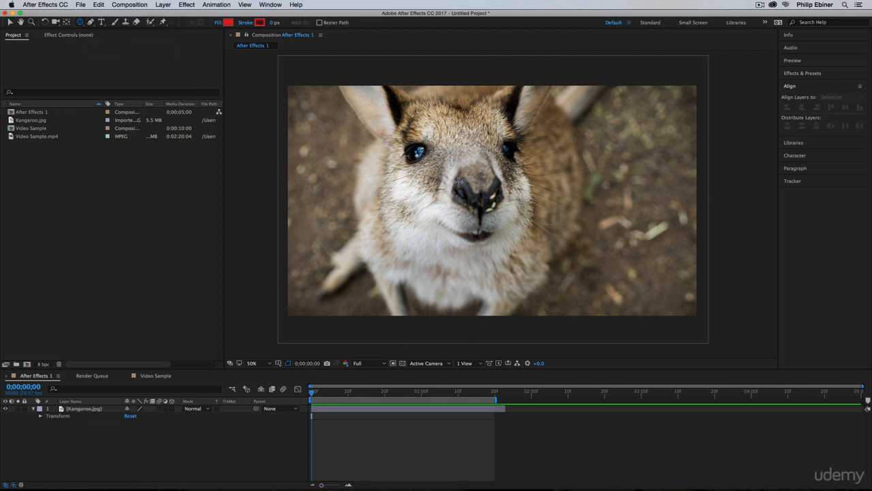
{"action": "left_click", "coordinate": [337, 410]}
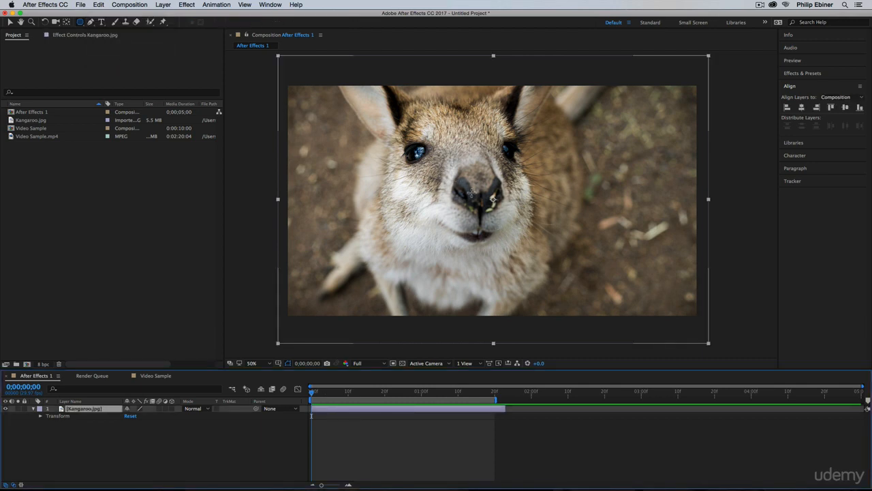
{"action": "left_click_drag", "start_coordinate": [470, 193], "coordinate": [555, 197]}
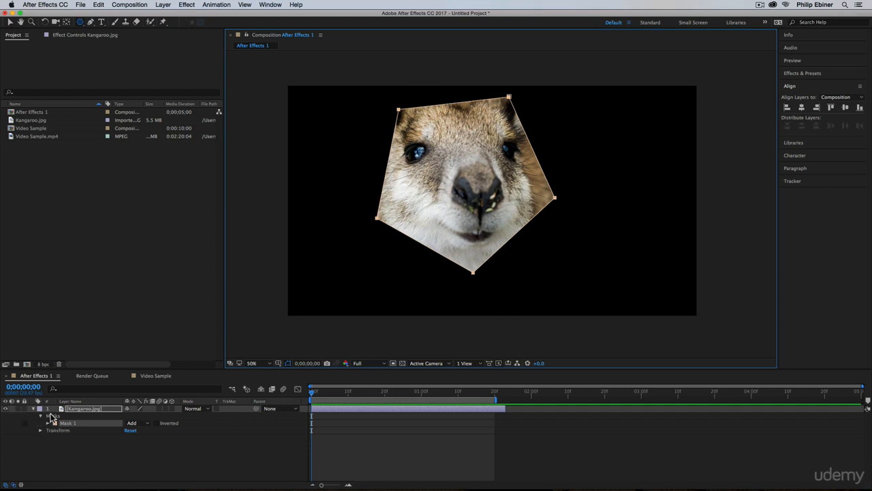
- Expand the properties of Mask 1 on Kangaroo.jpg, set its mask feather to 254 pixels, and deselect the layer
{"action": "left_click", "coordinate": [52, 418]}
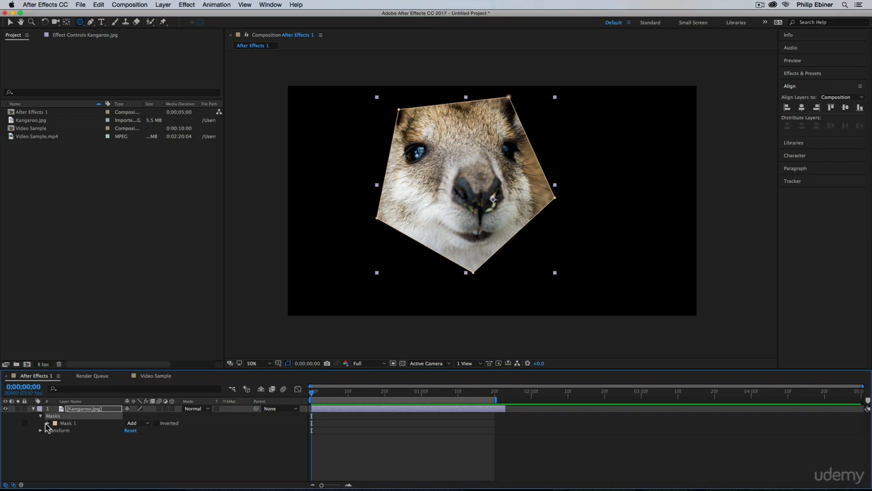
{"action": "left_click", "coordinate": [48, 424]}
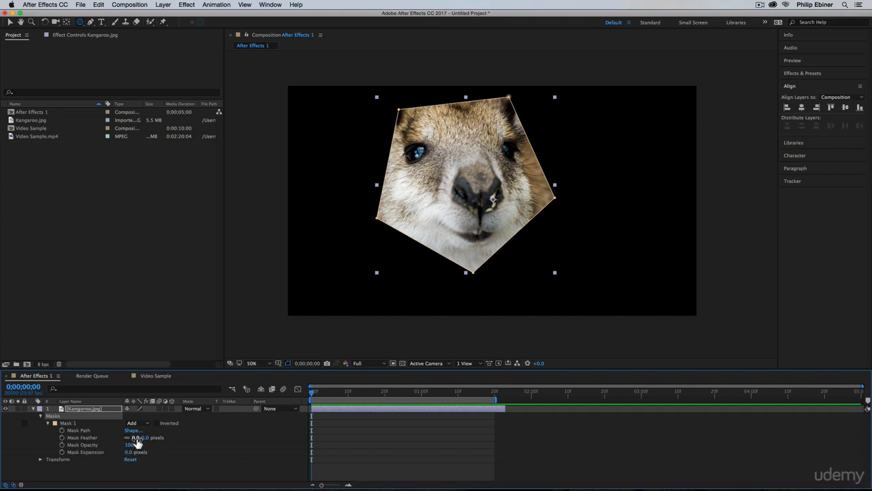
{"action": "left_click_drag", "start_coordinate": [136, 443], "coordinate": [65, 453]}
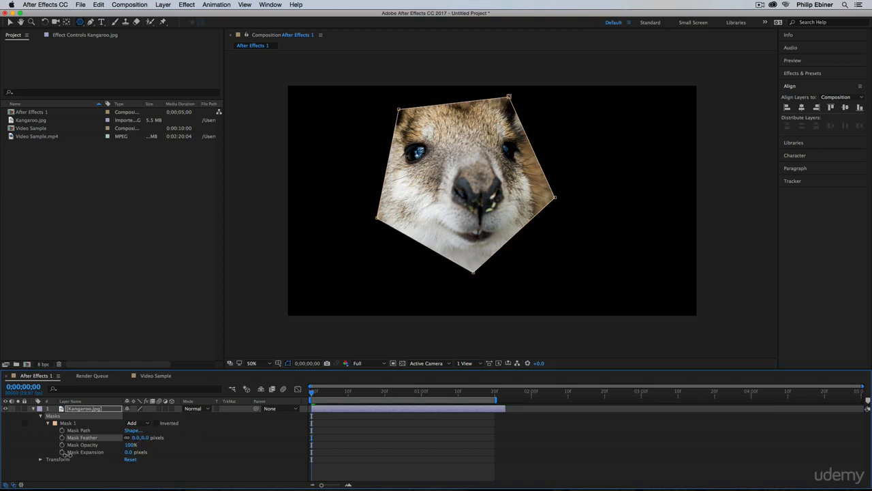
{"action": "left_click_drag", "start_coordinate": [140, 437], "coordinate": [158, 443]}
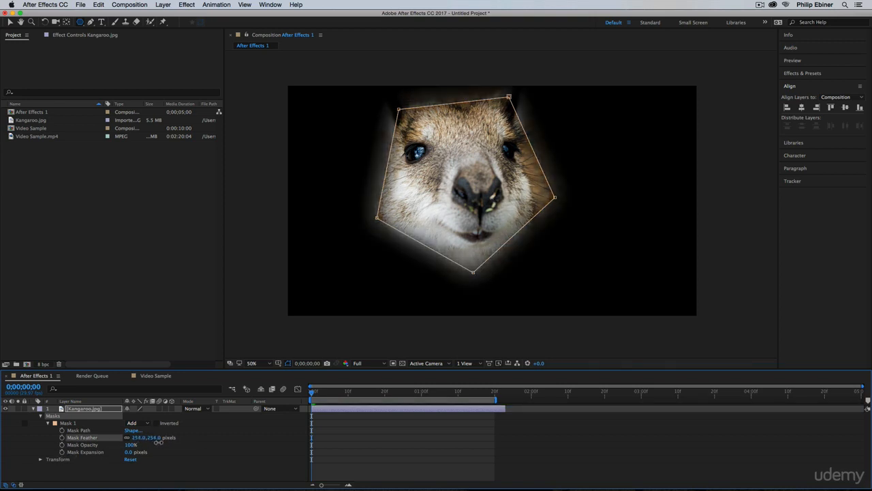
{"action": "left_click", "coordinate": [138, 438]}
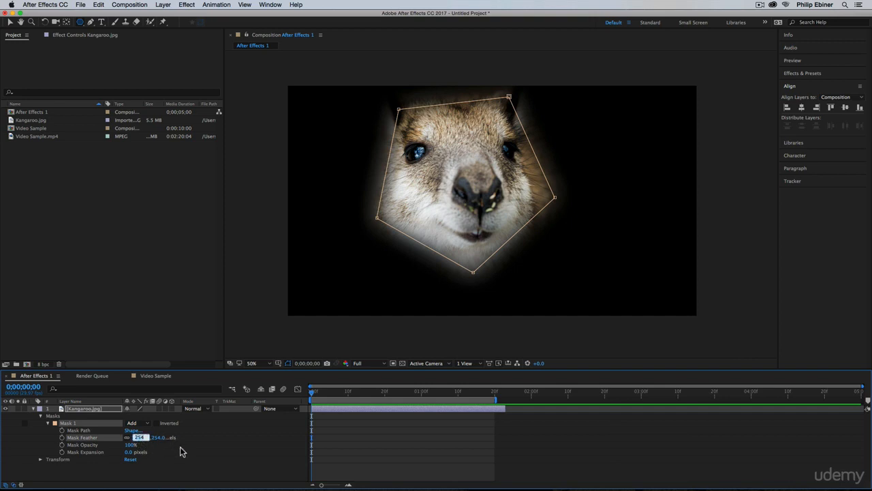
{"action": "left_click", "coordinate": [128, 392]}
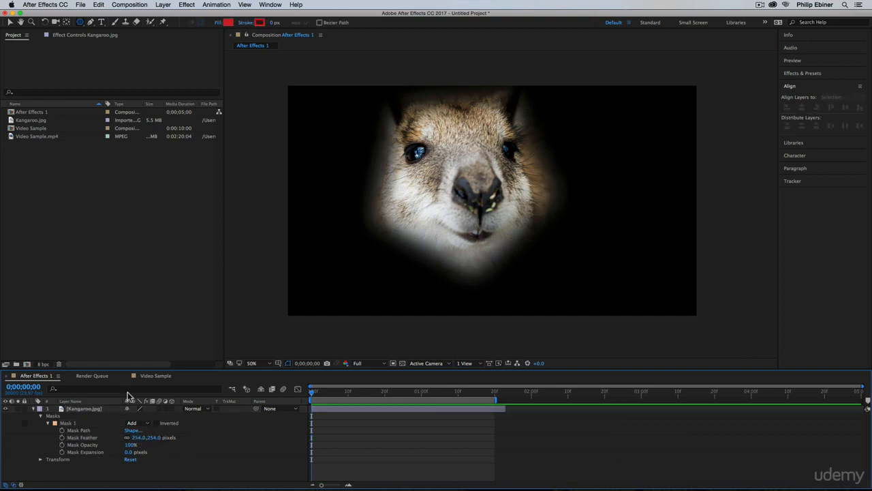